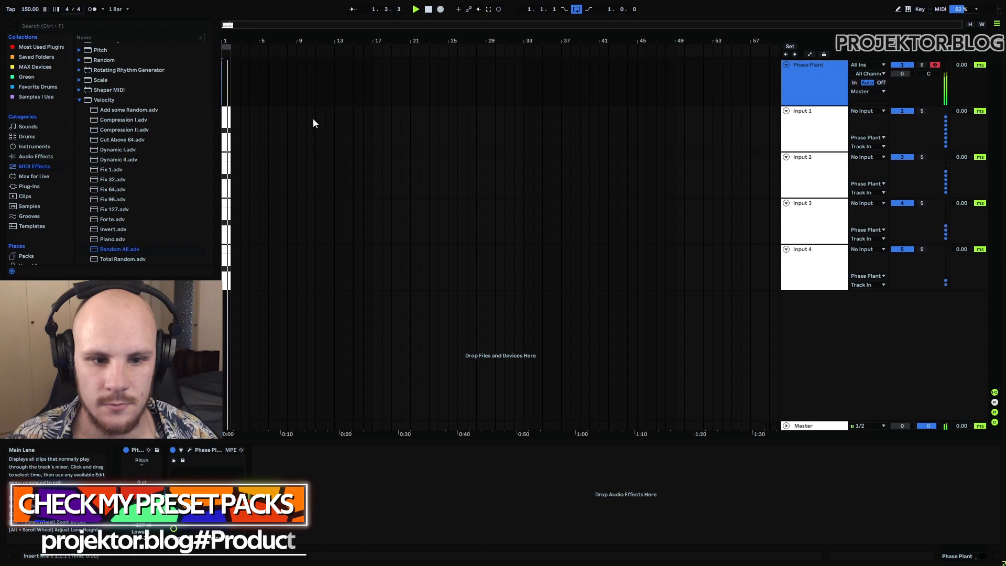
Step: Play the loop while sweeping Macros 1, 2 and 3 to audition the patch's filter and distortion movement
key(space)
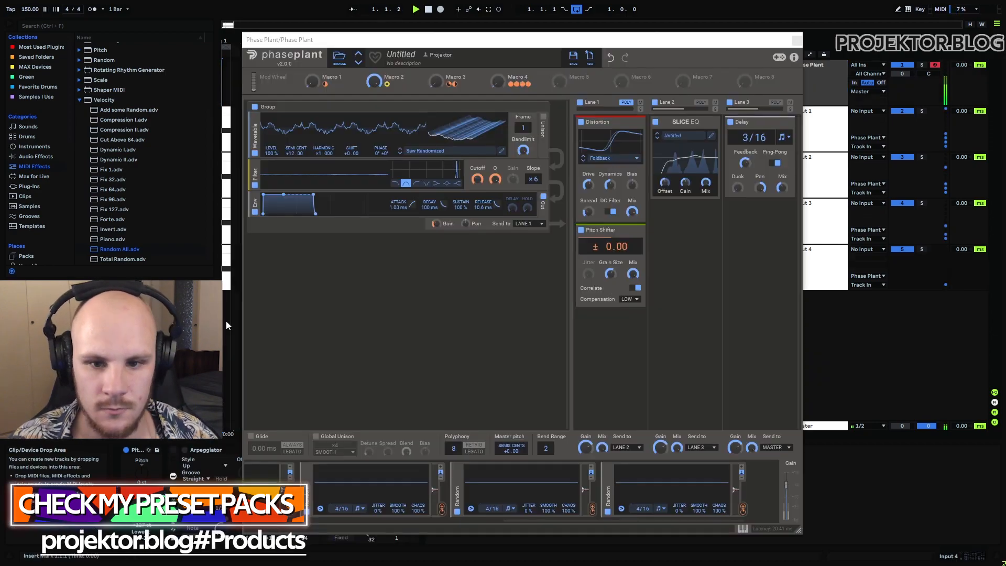
mouse_move(374, 82)
mouse_down()
mouse_move(374, 123)
mouse_move(374, 83)
mouse_up()
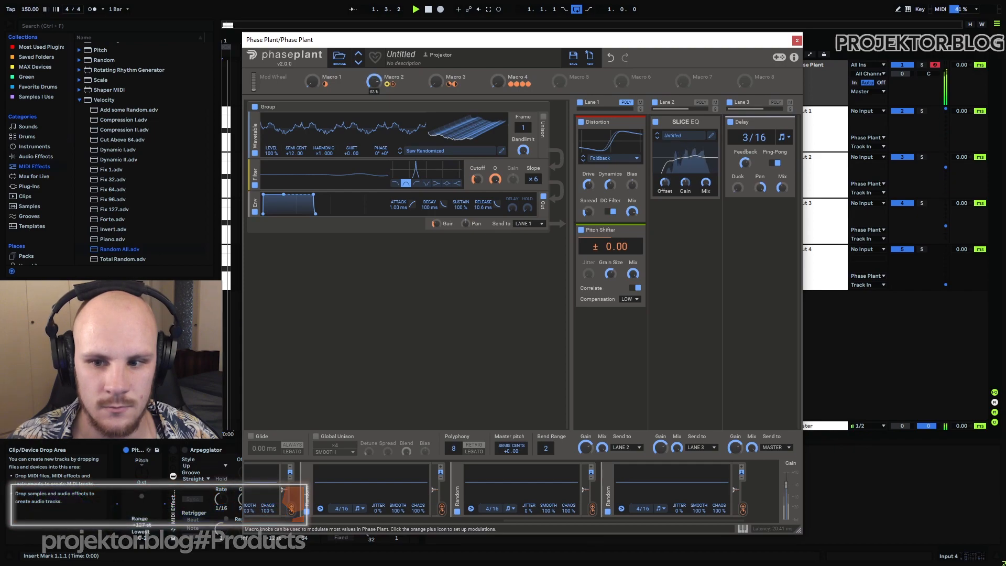
drag(312, 81, 312, 82)
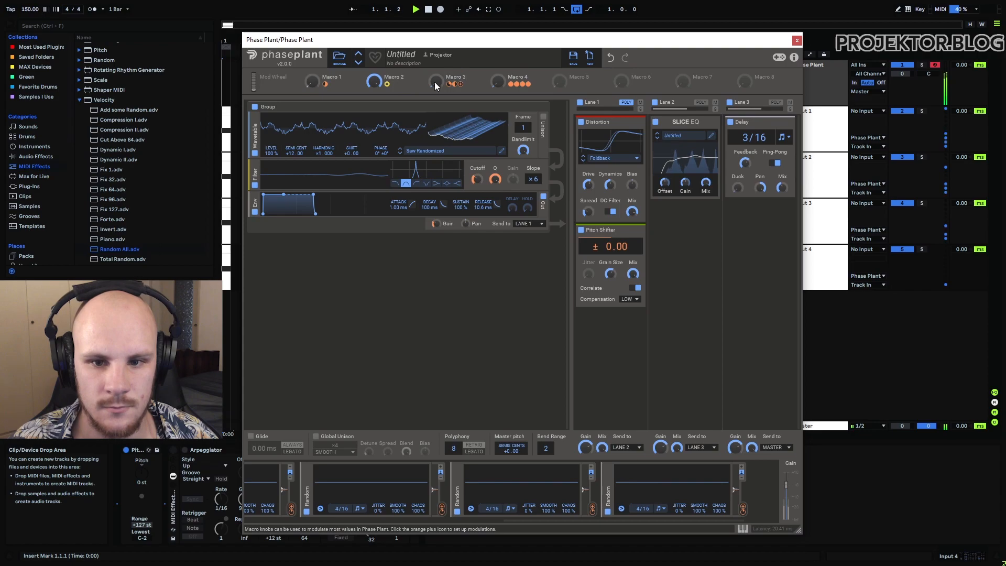
drag(436, 82, 436, 23)
drag(374, 81, 374, 102)
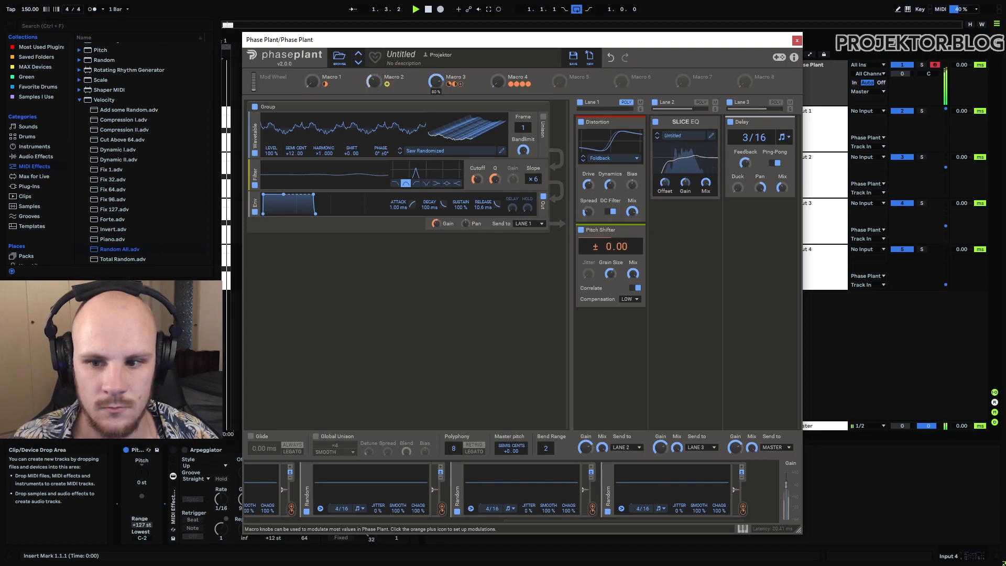
drag(436, 82, 436, 136)
Step: Audition the patch with Macro 4 raised to full, varying Macro 2 and raising Macro 1 before stopping playback
mouse_move(373, 81)
mouse_down()
mouse_move(374, 58)
mouse_move(374, 85)
mouse_up()
drag(498, 82, 498, 64)
mouse_move(375, 80)
mouse_down()
mouse_move(375, 73)
mouse_move(375, 87)
mouse_up()
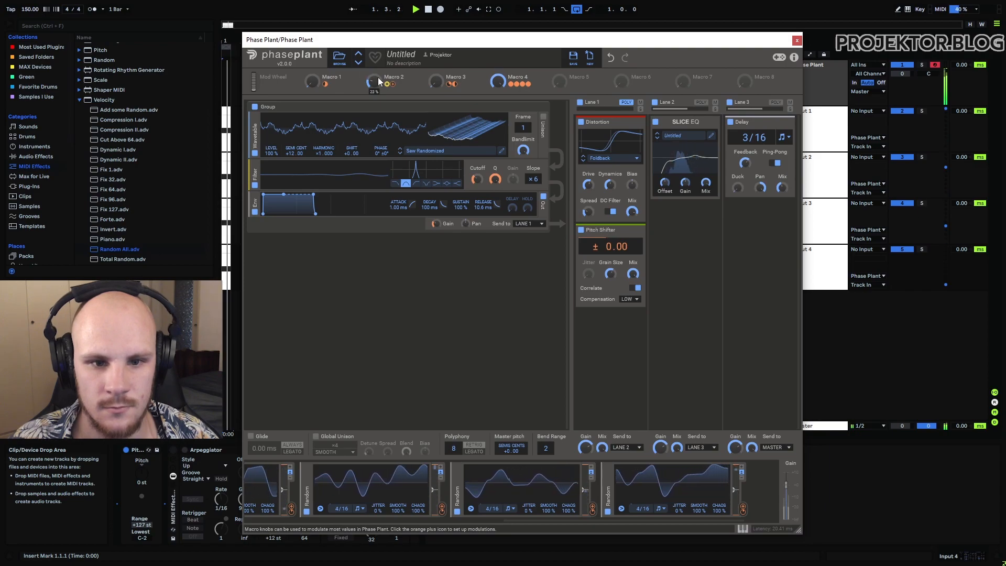
drag(313, 81, 313, 61)
key(space)
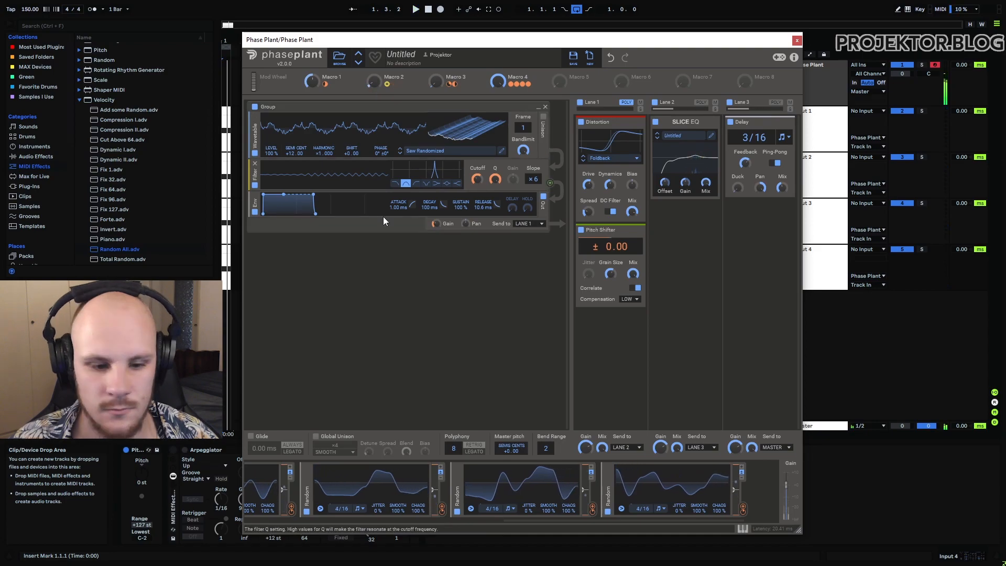
Step: Play the loop again while lowering Macro 2 and adjusting Macro 1, and stop playback
key(space)
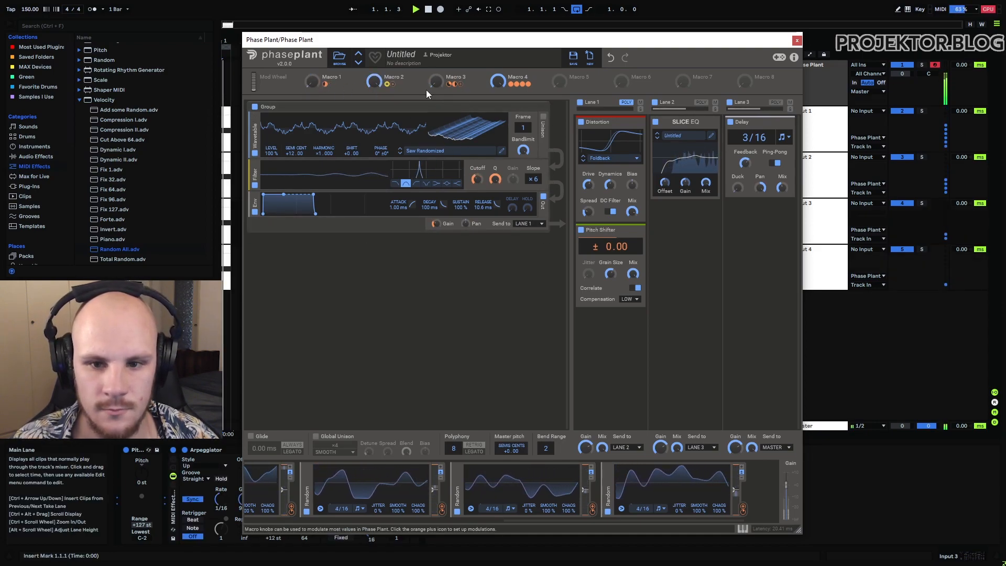
drag(374, 82, 374, 105)
mouse_move(312, 81)
mouse_down()
mouse_move(312, 25)
mouse_move(313, 84)
mouse_up()
key(space)
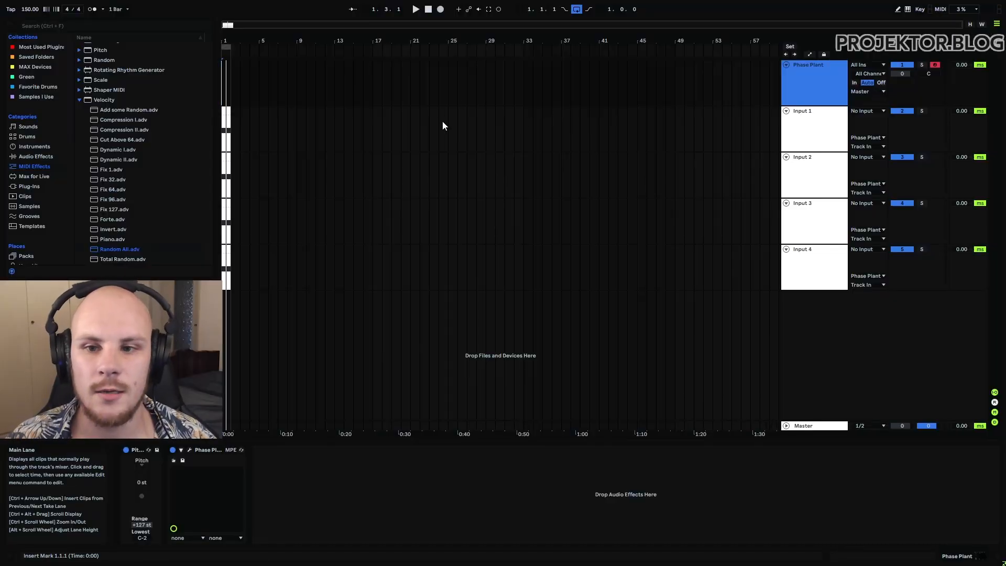
Step: Collapse Phase Plant's Remap and Random modulators and inspect the Velocity modulator's connections to each Remap
click(189, 450)
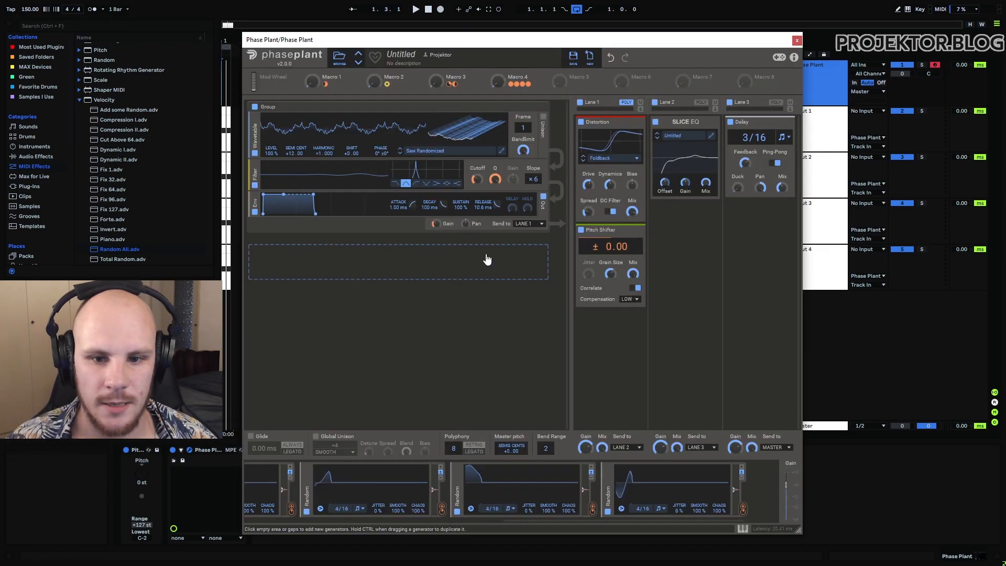
drag(423, 39, 455, 24)
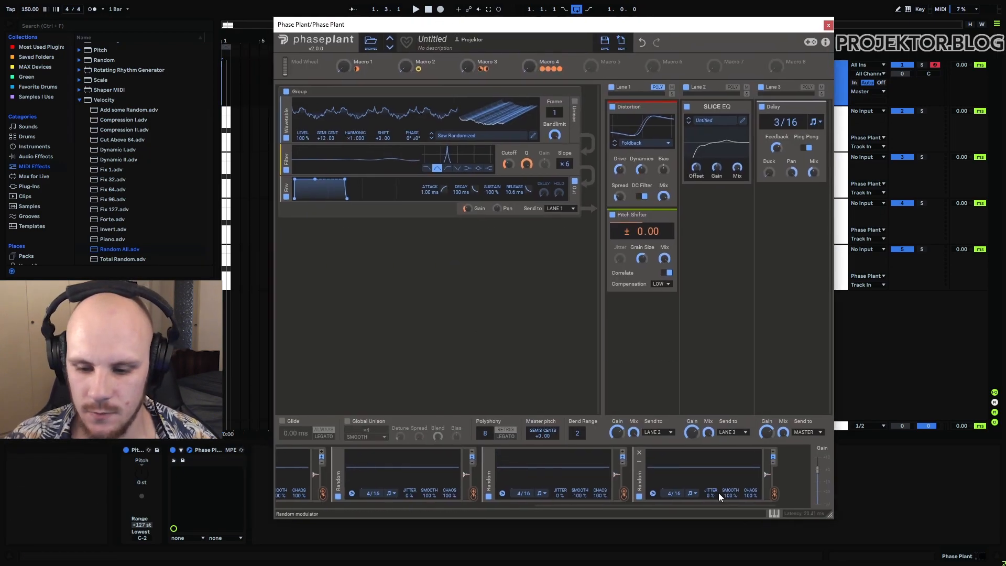
drag(630, 511, 338, 505)
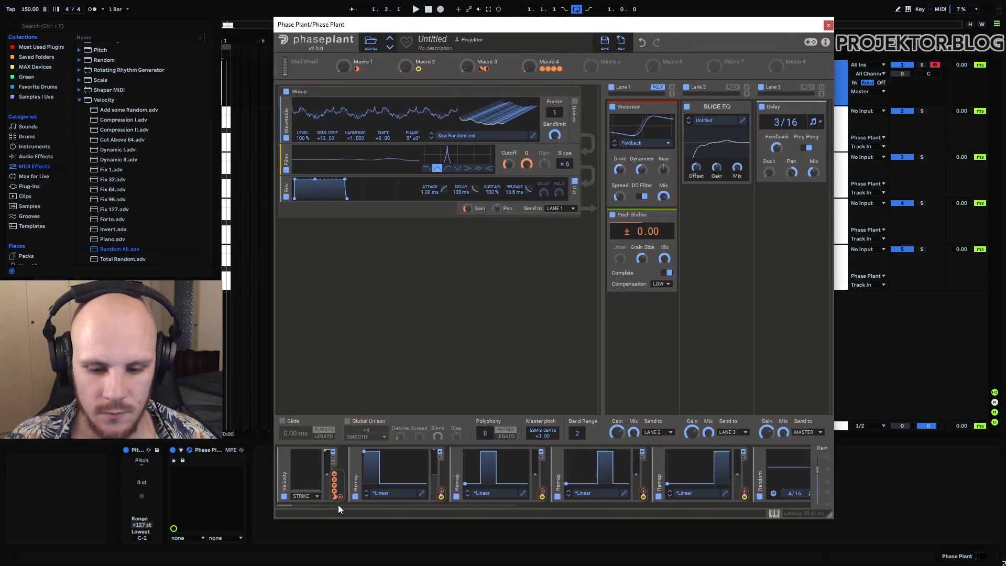
click(356, 462)
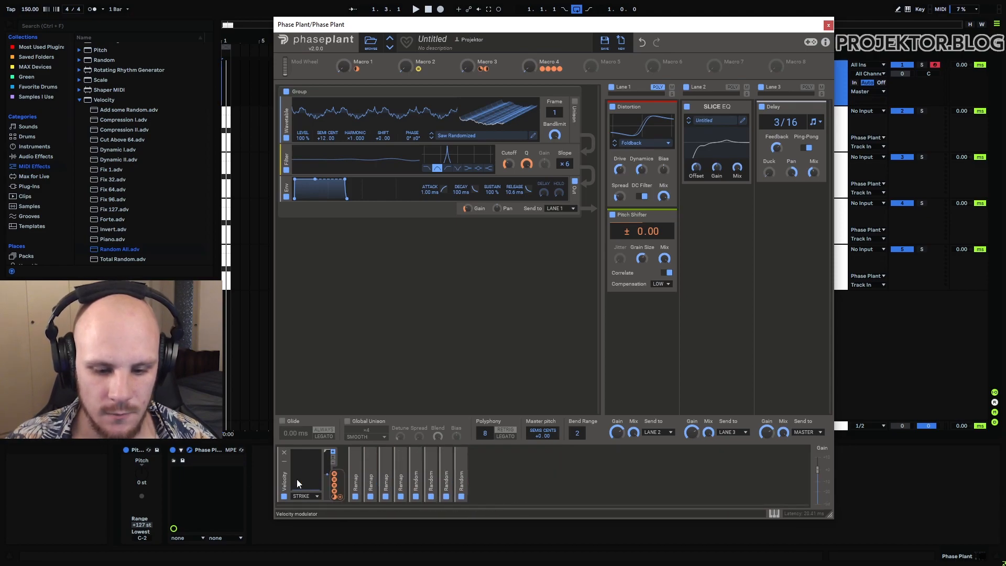
mouse_move(334, 475)
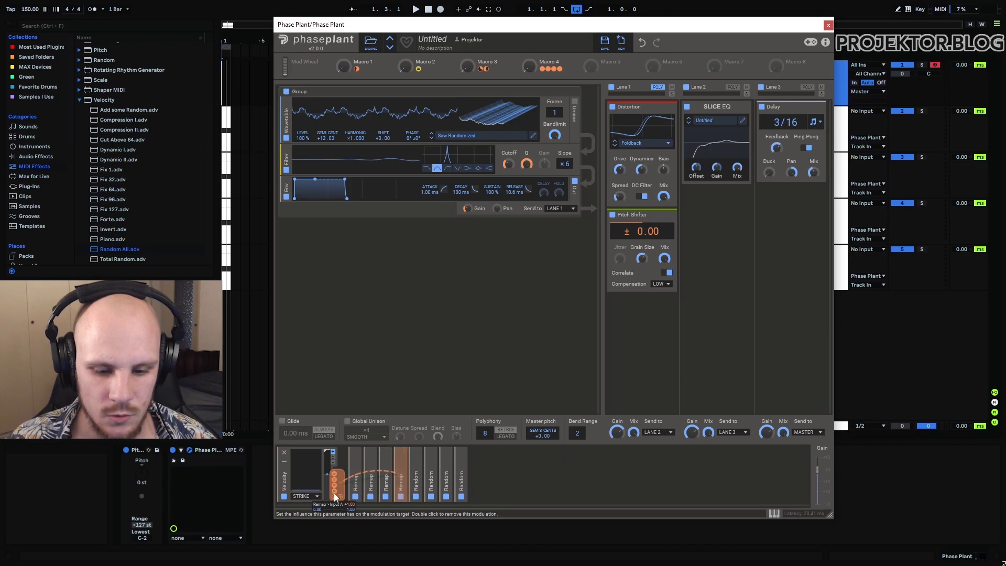
mouse_move(336, 498)
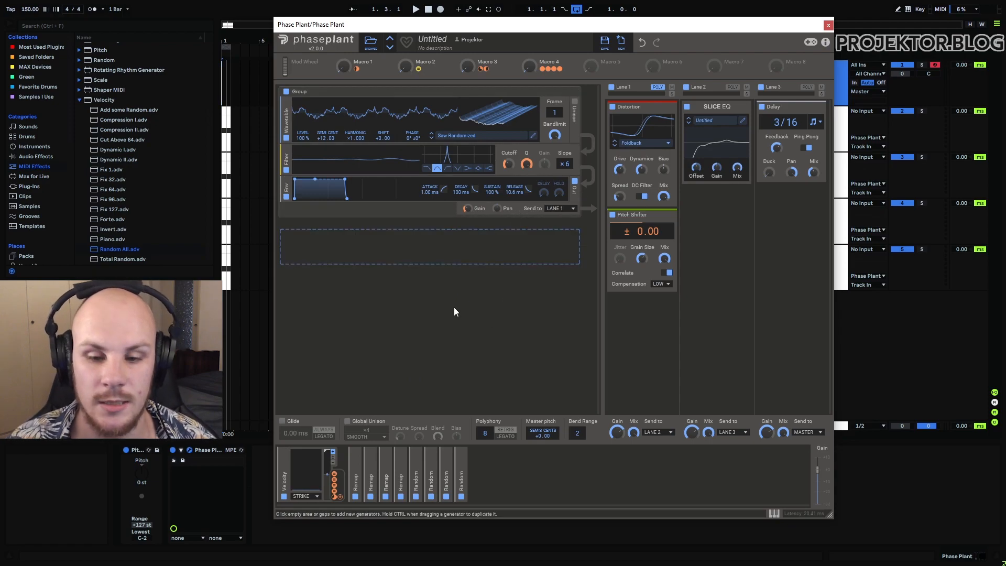
Step: Enable the computer MIDI keyboard and audition notes at different velocities, including 40, 100 and 60
key(m)
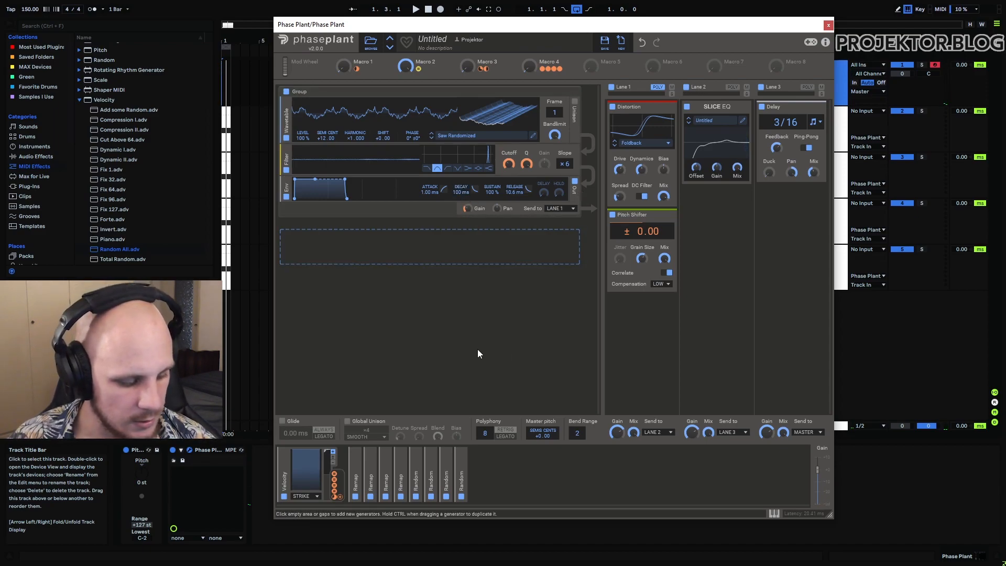
key(c)
key(a)
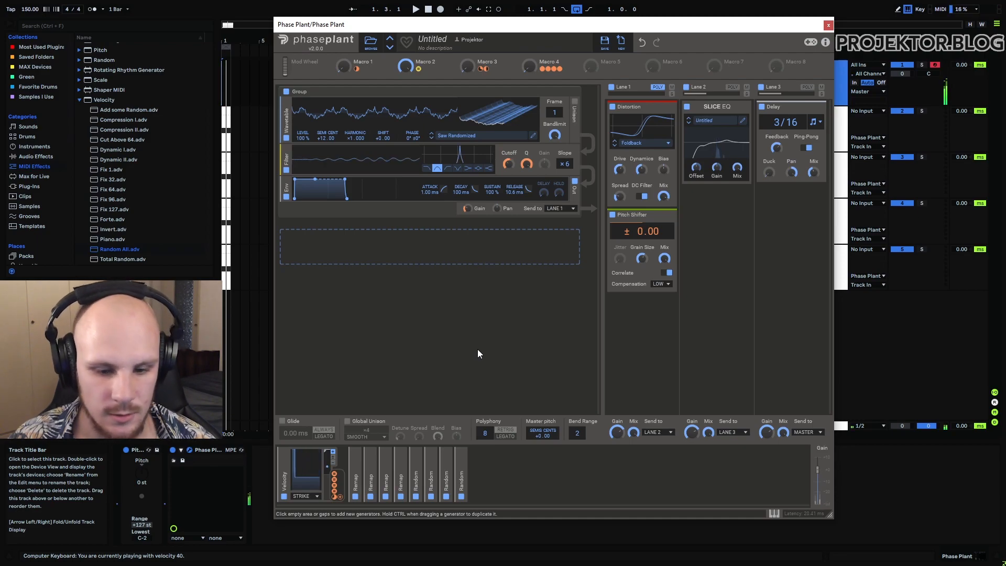
key(a)
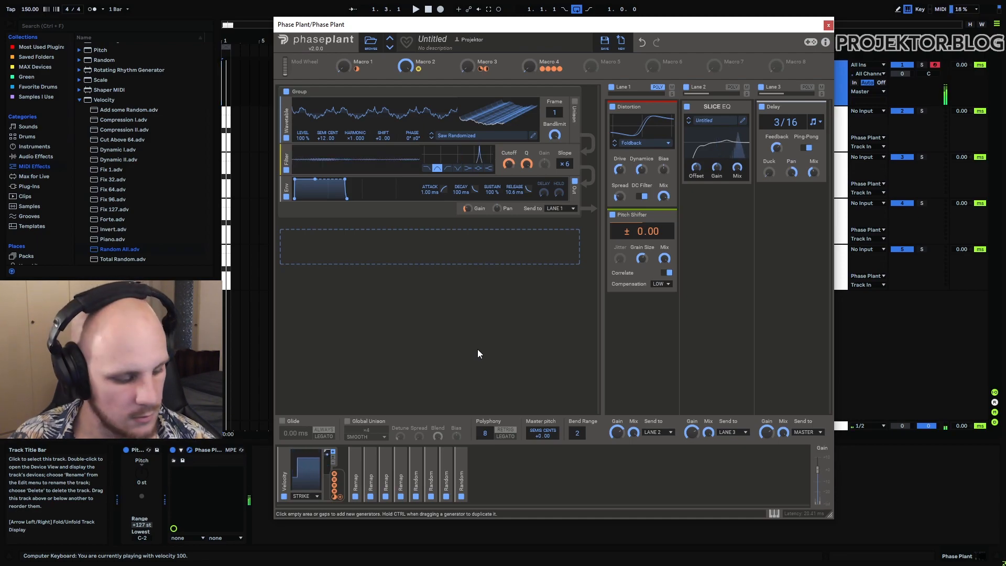
key(a)
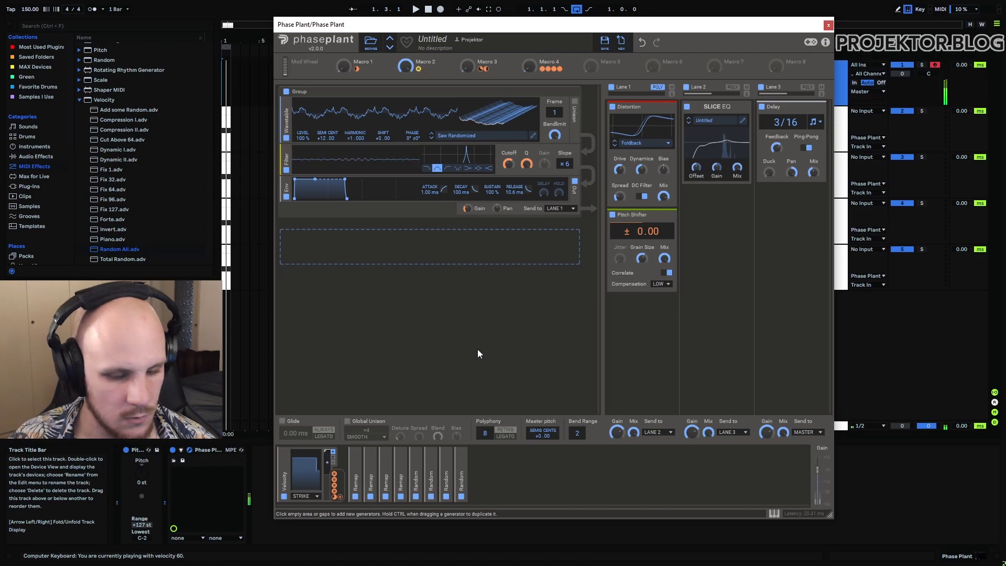
key(a)
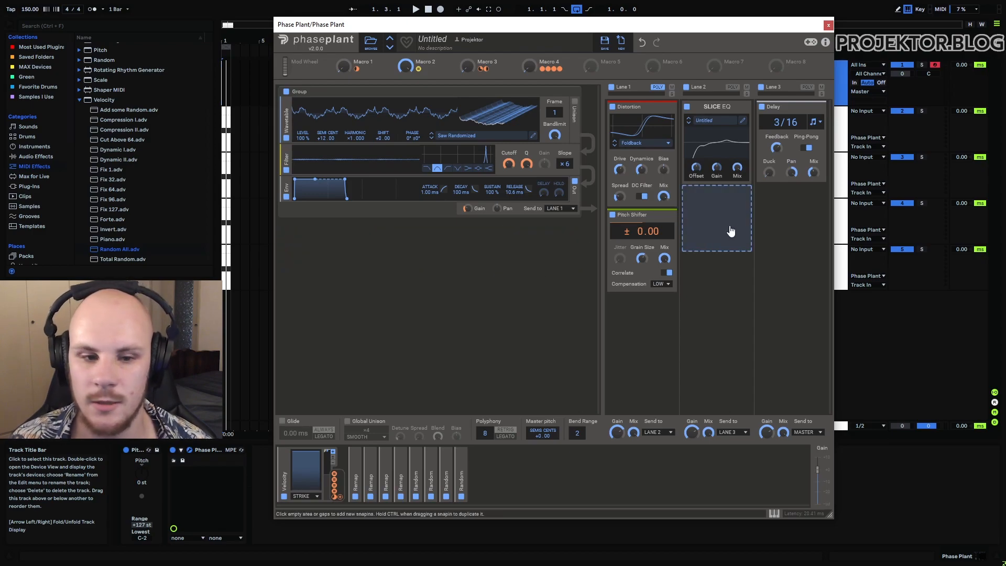
Step: Return the playback start to 1.1.1 and audition the loop with Macro 2 at full
click(224, 81)
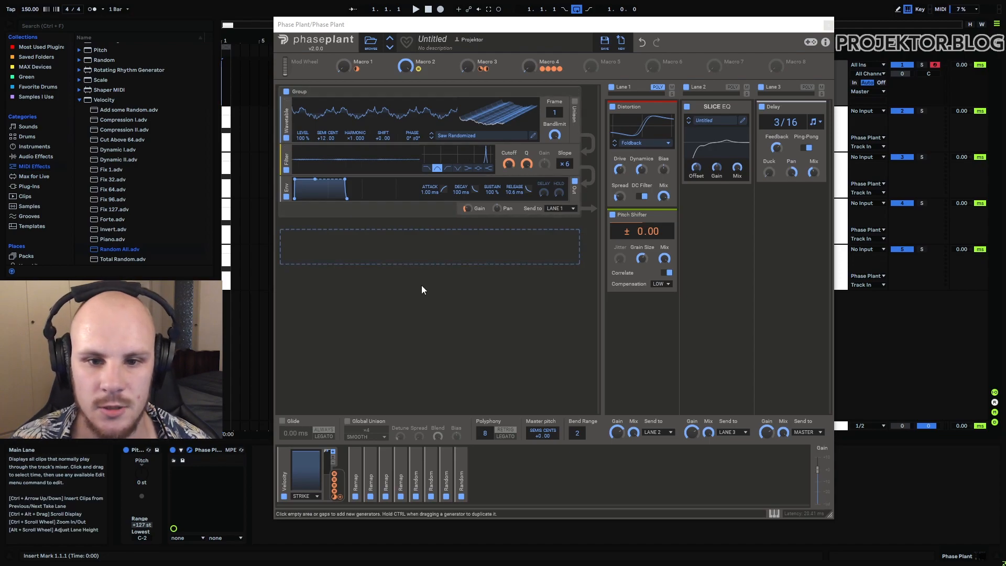
drag(404, 68, 404, 68)
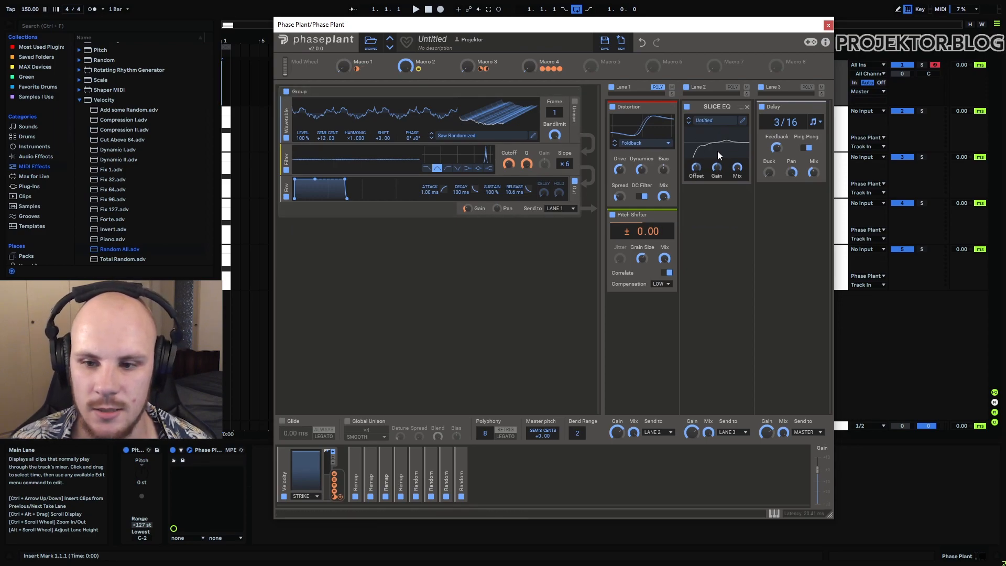
key(space)
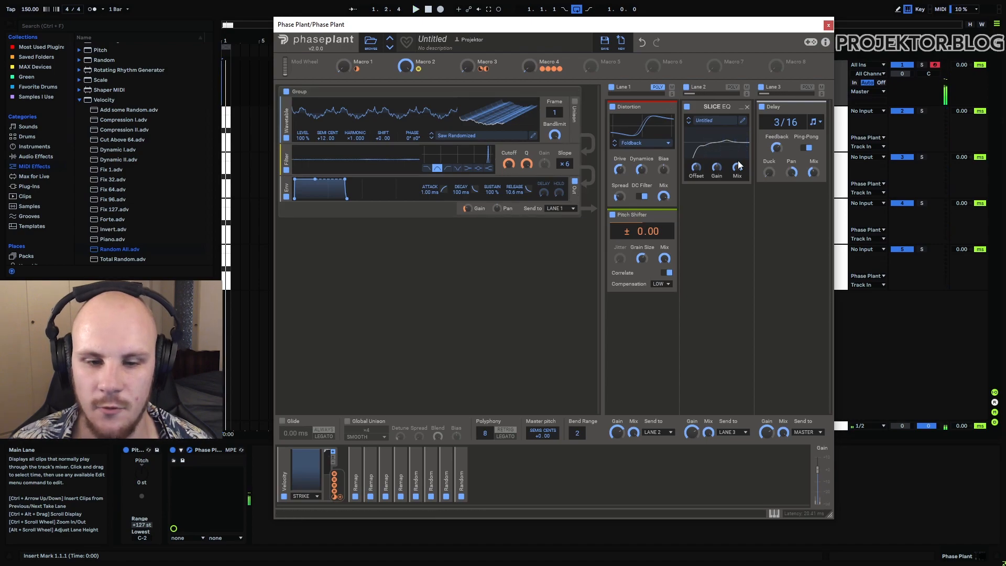
Step: Close the Phase Plant window and examine the note velocities in the MIDI clips on Input 1 through Input 4
click(828, 25)
click(236, 118)
drag(235, 122, 226, 121)
key(space)
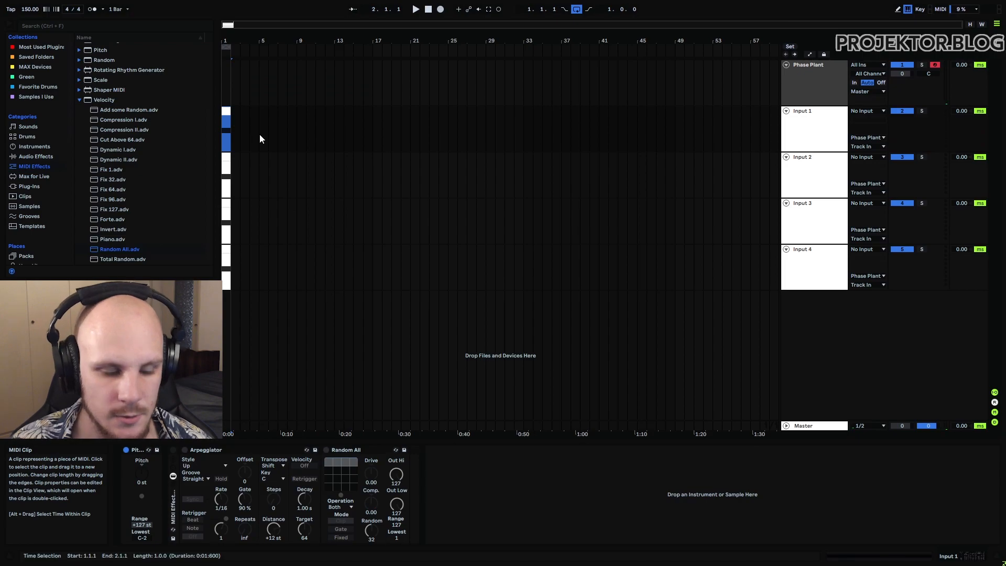
key(shift+Tab)
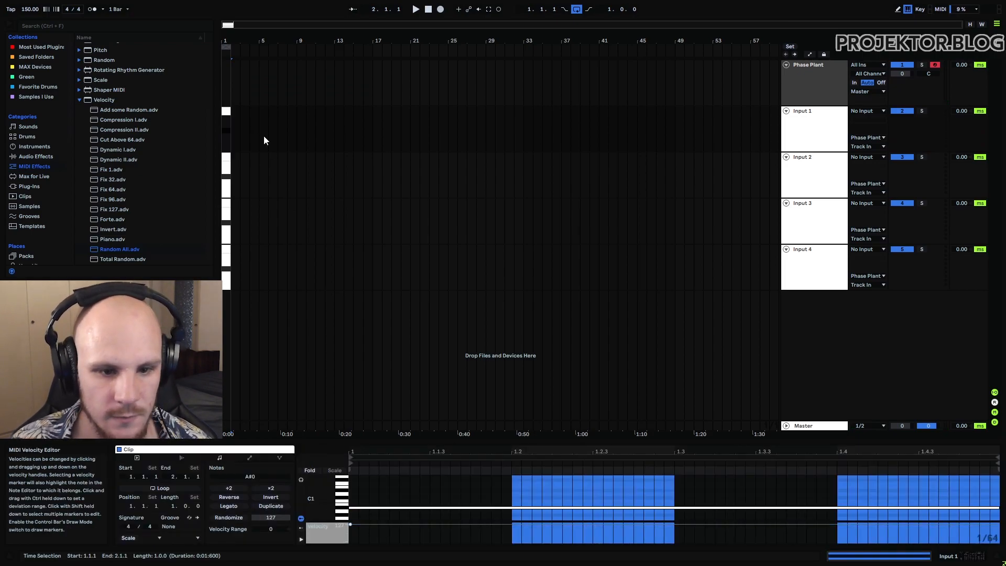
click(224, 156)
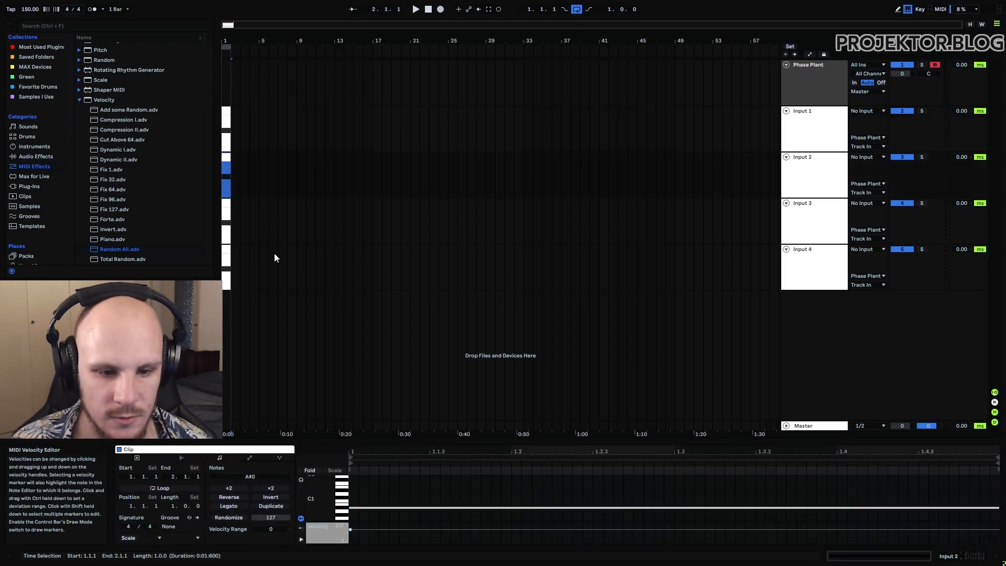
click(226, 205)
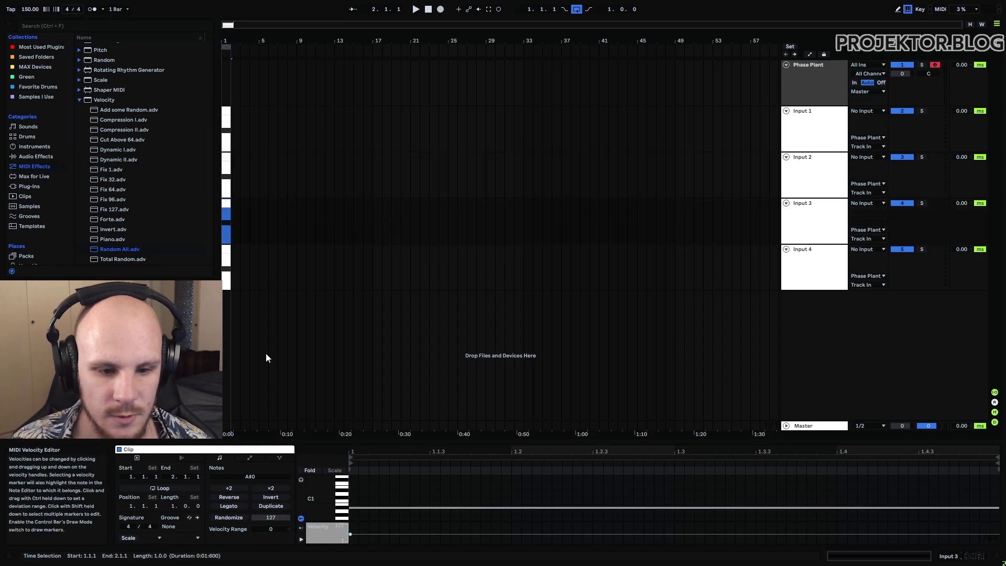
click(226, 258)
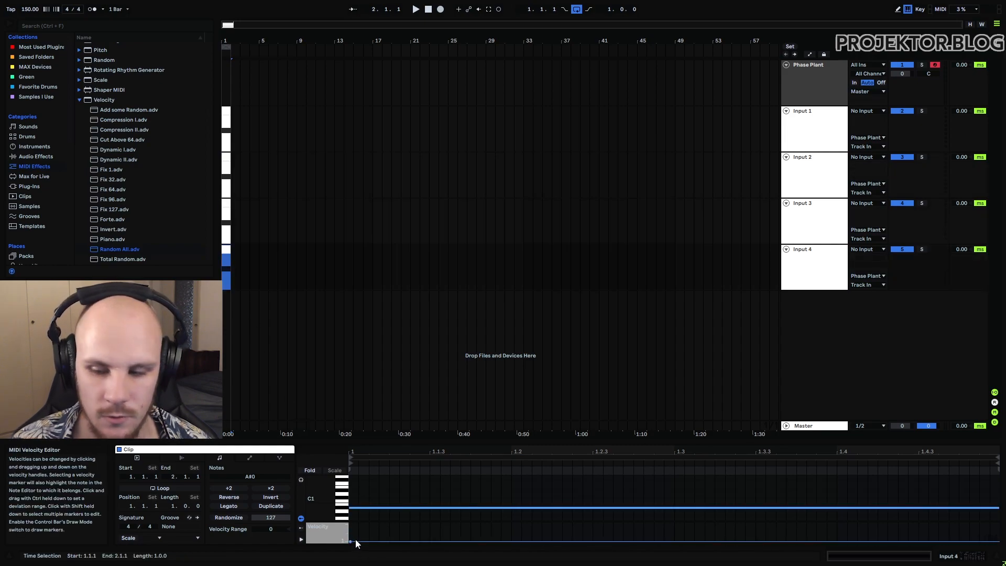
Step: Reopen Phase Plant on its track and expand the four Remap modulators to examine their velocity curves
click(809, 73)
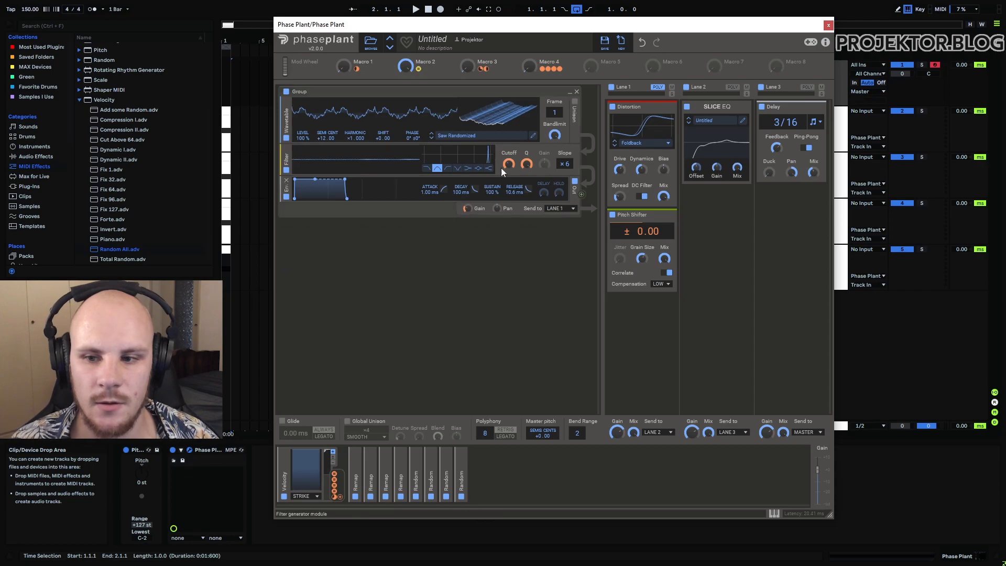
key(space)
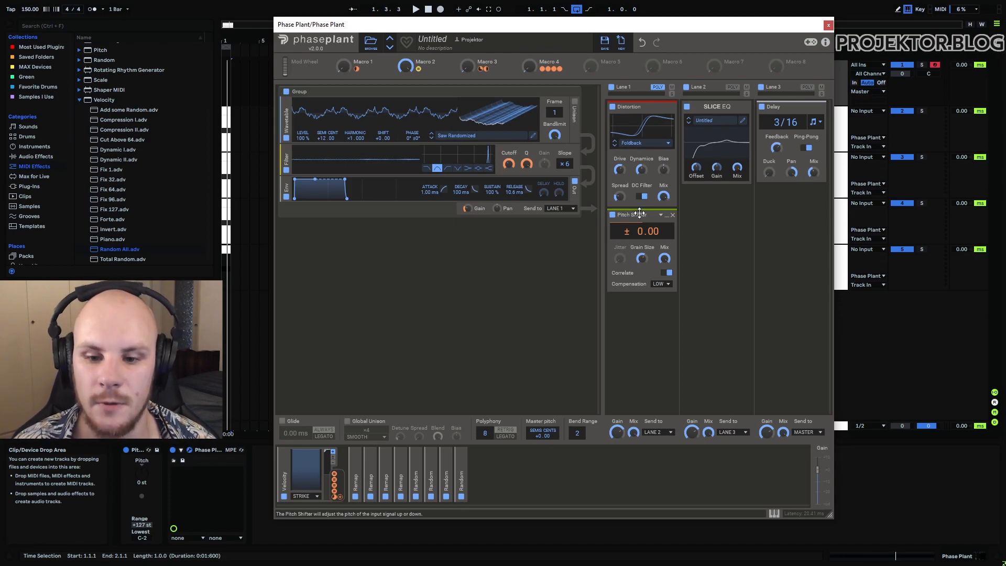
click(356, 461)
click(456, 461)
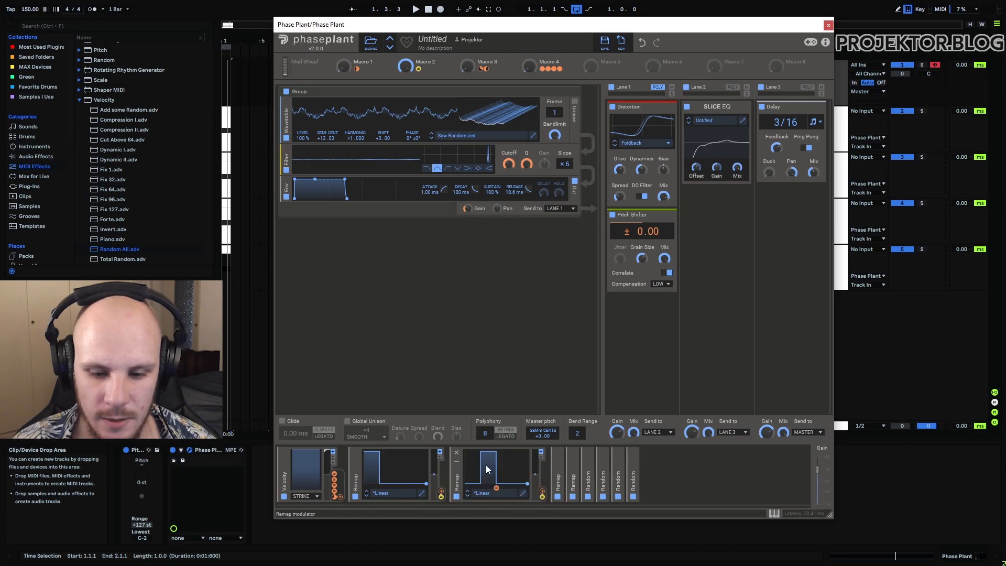
click(558, 461)
click(658, 461)
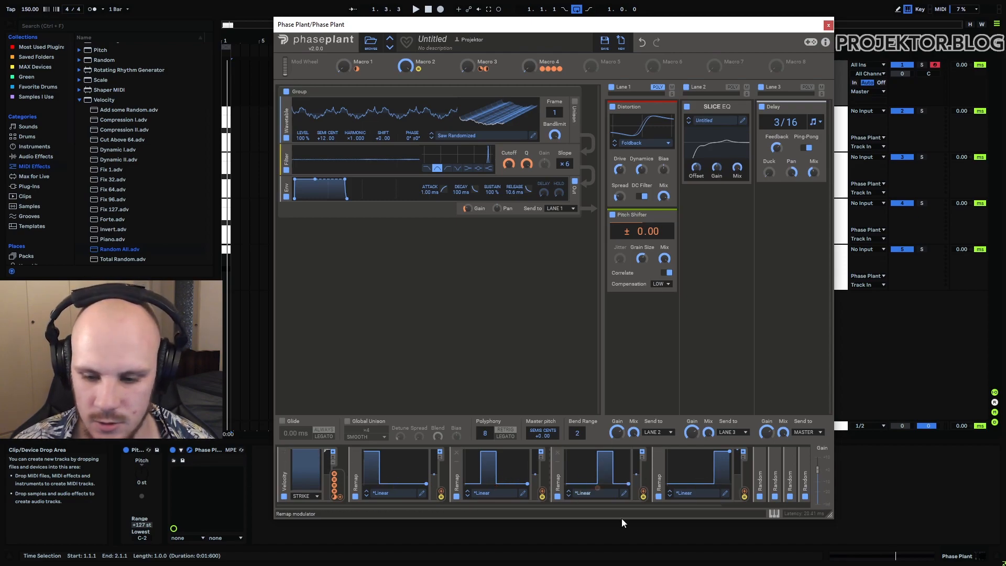
Step: Expand the Random modulators, inspect how the Remaps control their modulation, and audition the loop with Macro 4 raised
drag(722, 506, 807, 507)
click(656, 459)
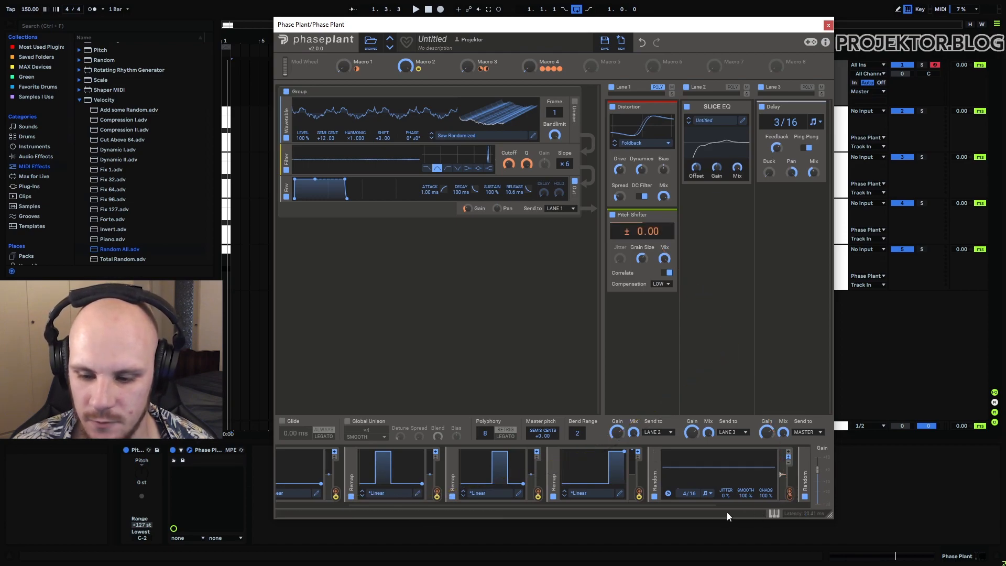
drag(703, 505, 671, 506)
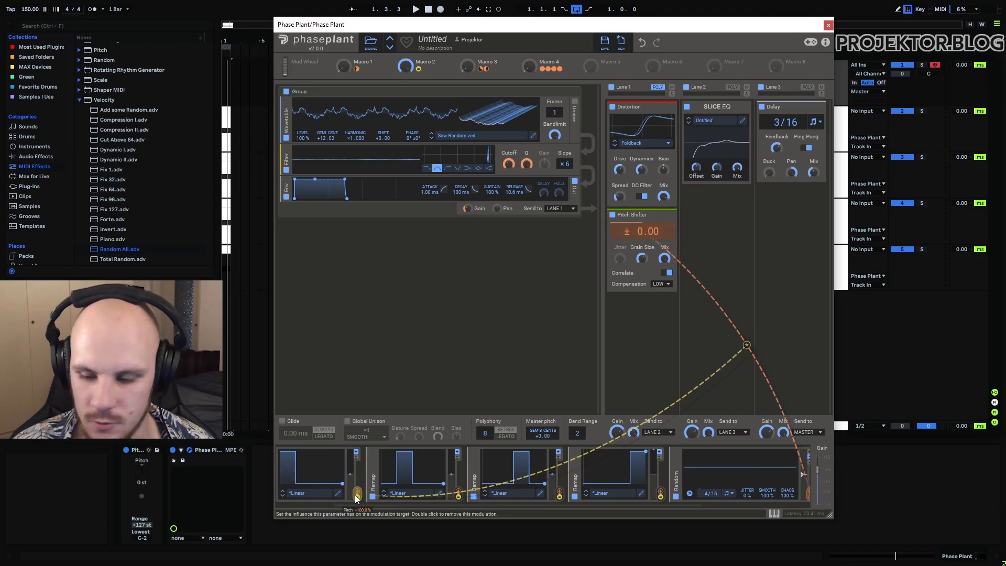
scroll(692, 482, down, 5)
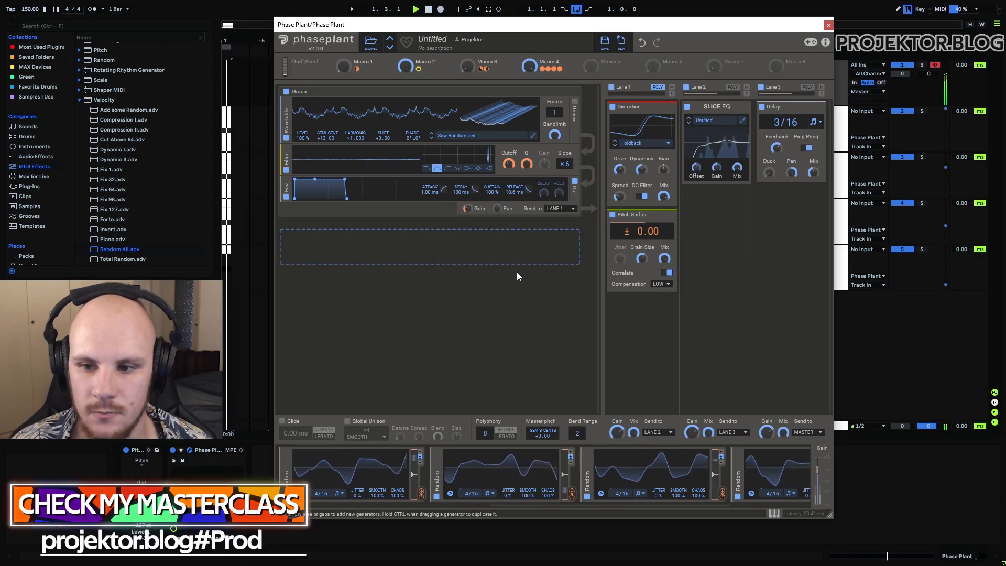
key(space)
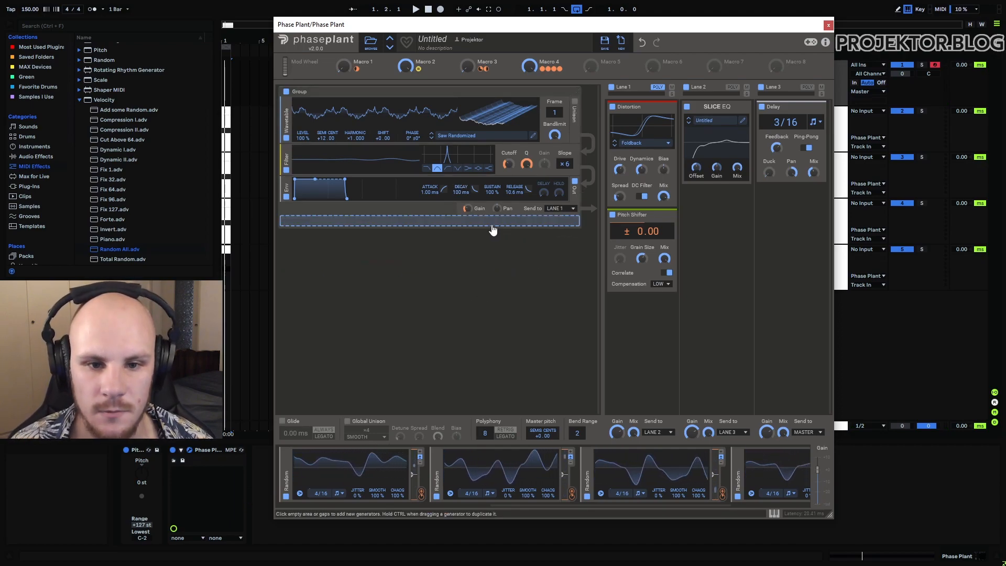
Step: Bring the Velocity and Remap modulators back into view and audition the loop while varying Macro 1 and Macro 2
mouse_move(405, 67)
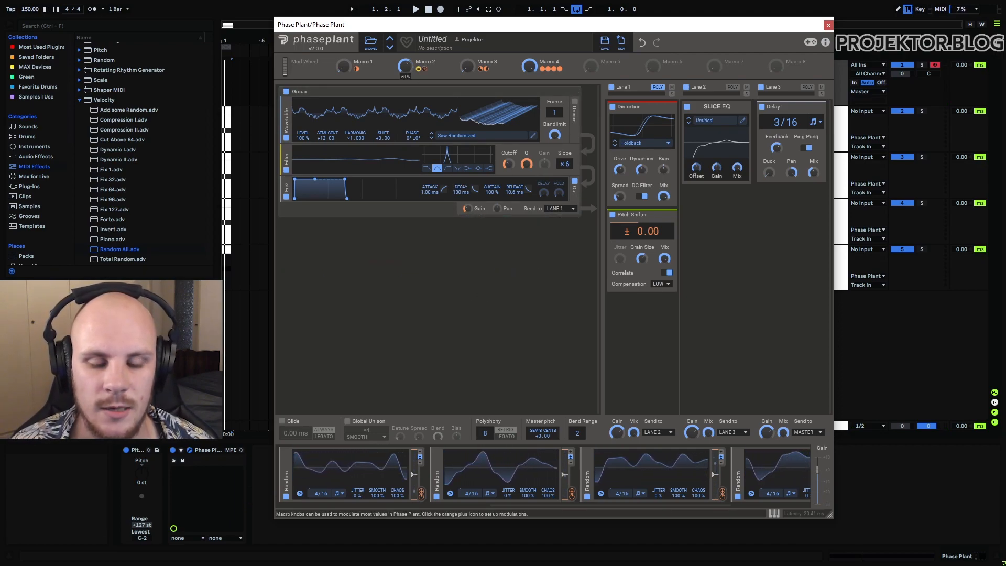
mouse_move(344, 66)
mouse_down()
mouse_move(343, 56)
mouse_move(344, 71)
mouse_up()
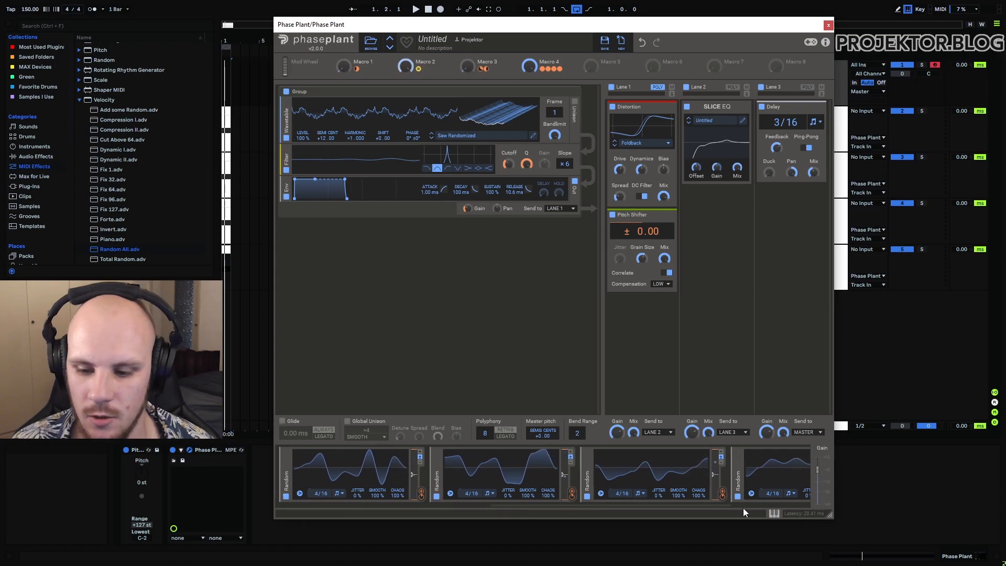
drag(702, 505, 576, 505)
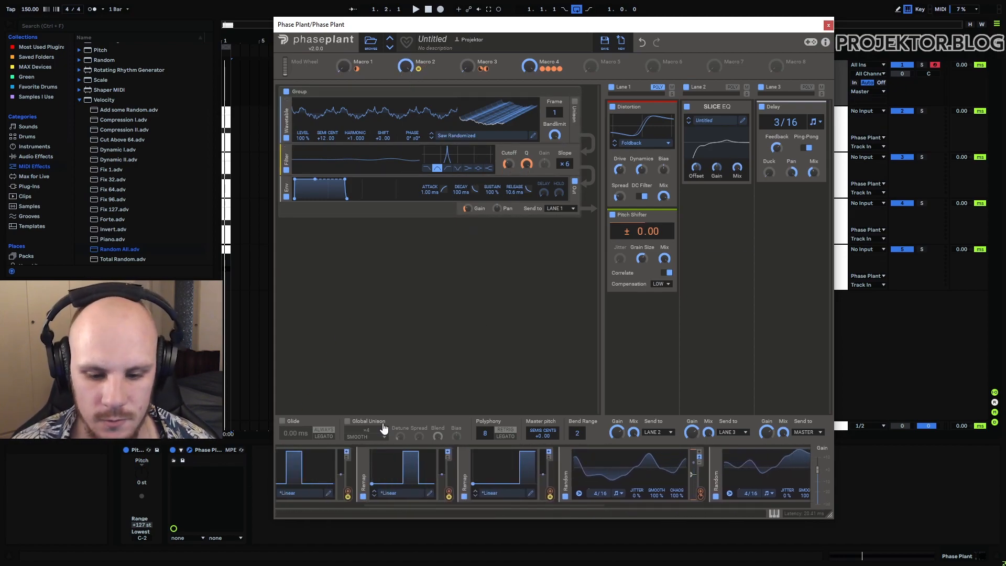
drag(507, 507, 414, 507)
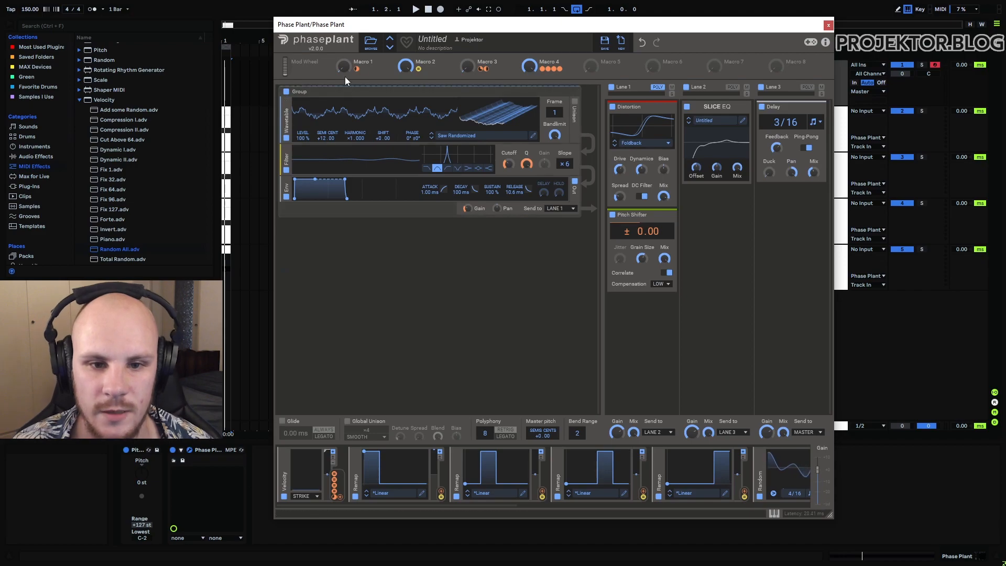
key(space)
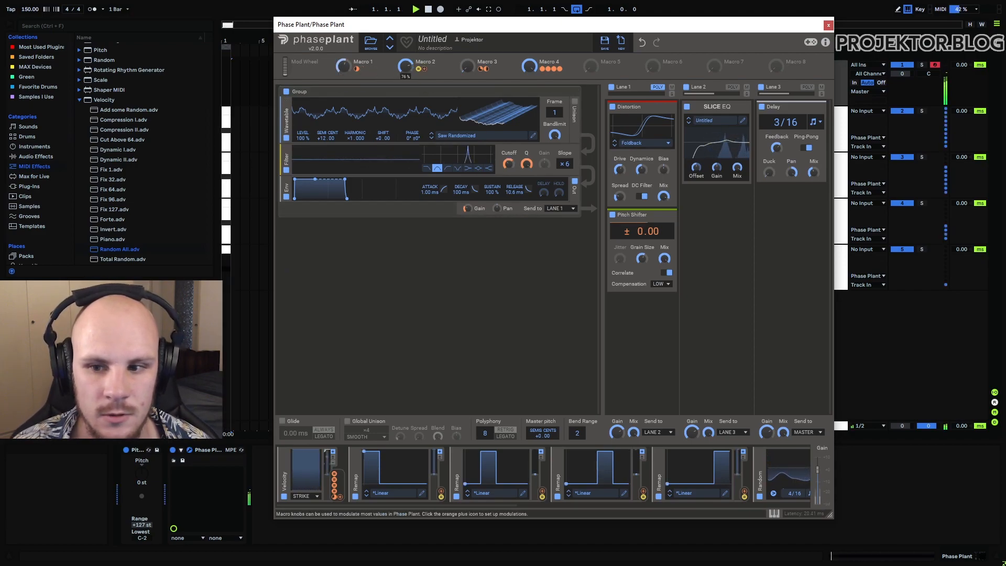
drag(405, 66, 405, 60)
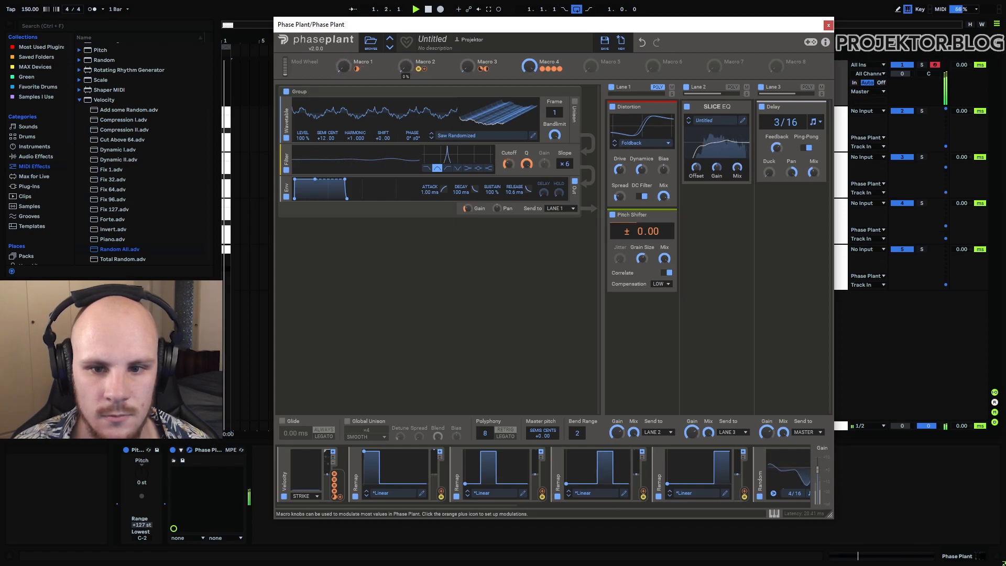
key(space)
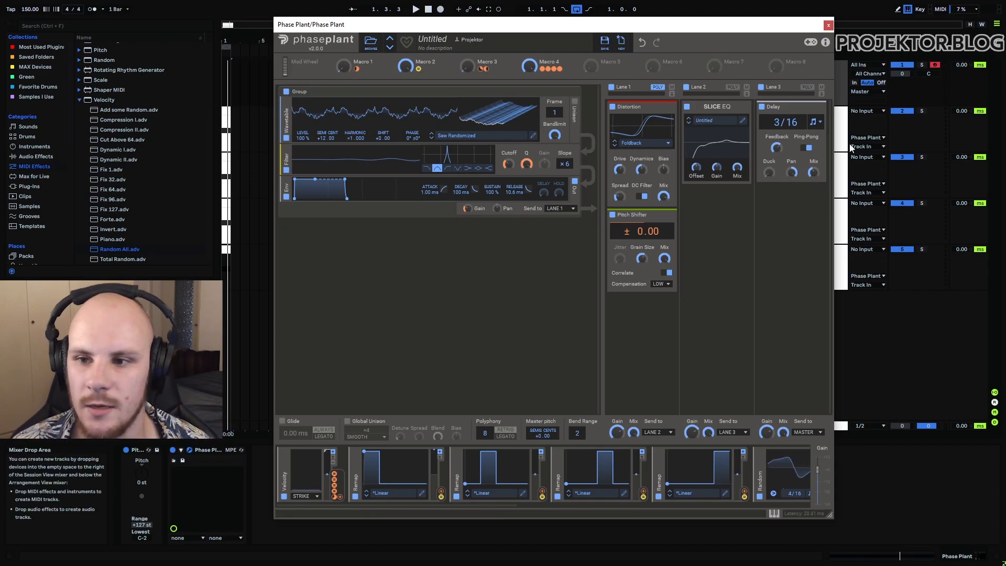
Step: Hide the Phase Plant window and activate the MIDI Effect Rack with Arpeggiator and Random All on Input 1
key(ctrl+alt+p)
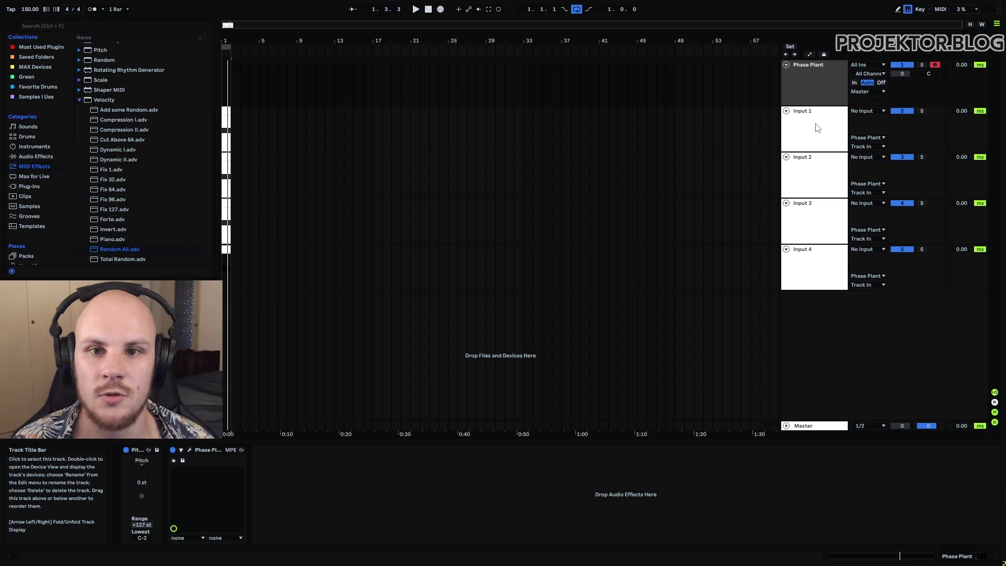
click(818, 127)
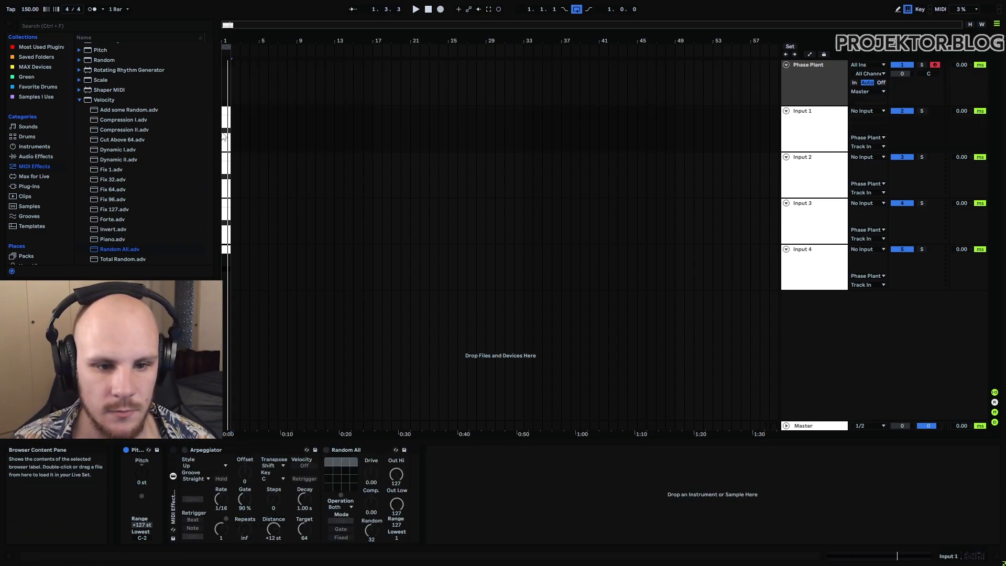
click(173, 449)
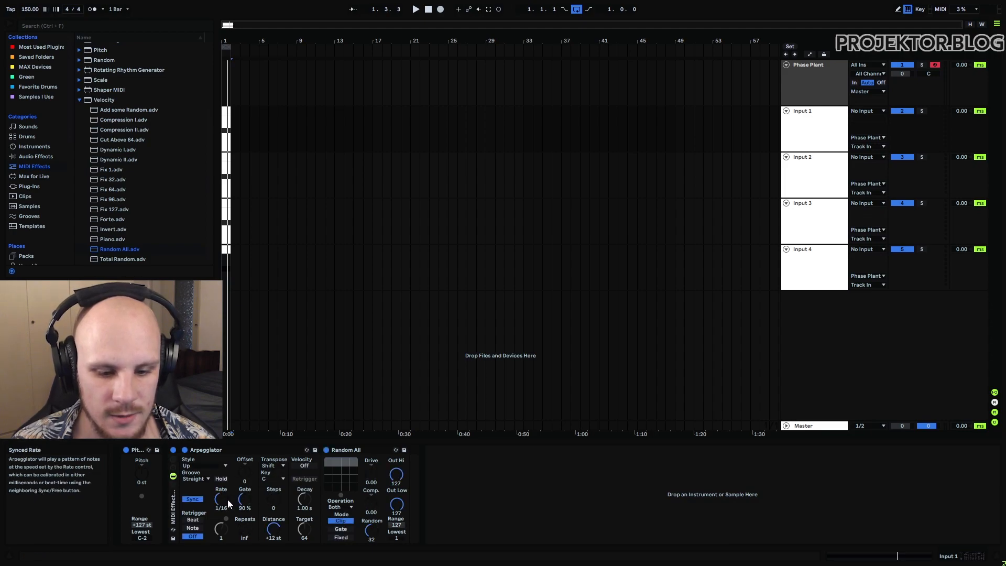
click(347, 450)
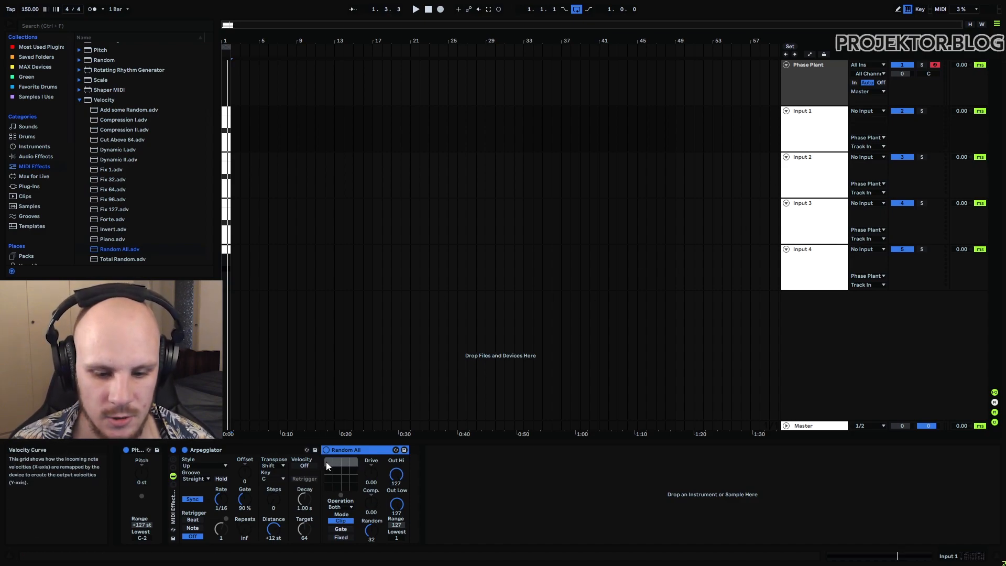
Step: Activate the Arpeggiator and Random All rack on Input 2, Input 3 and Input 4
click(811, 172)
click(175, 451)
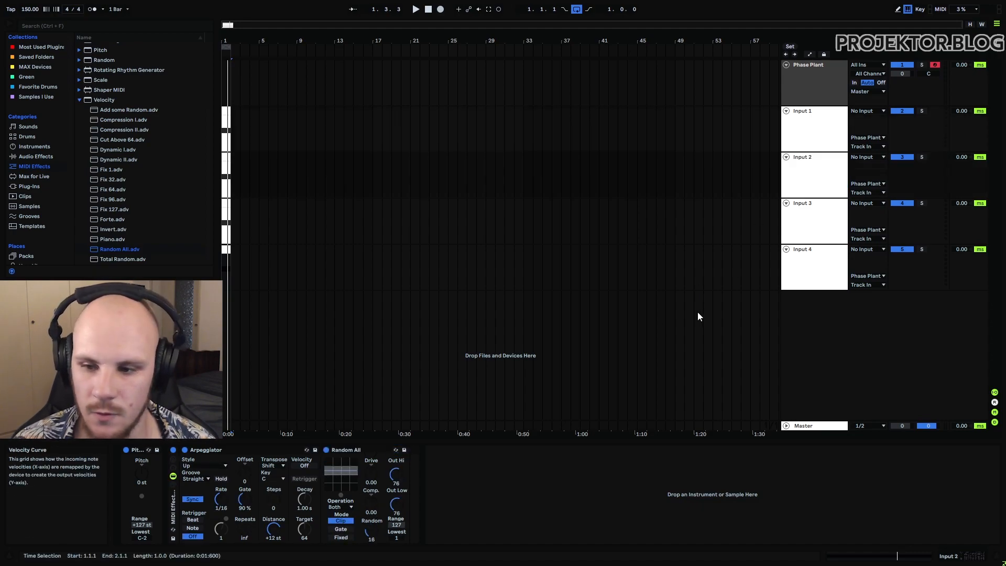
click(811, 226)
click(175, 450)
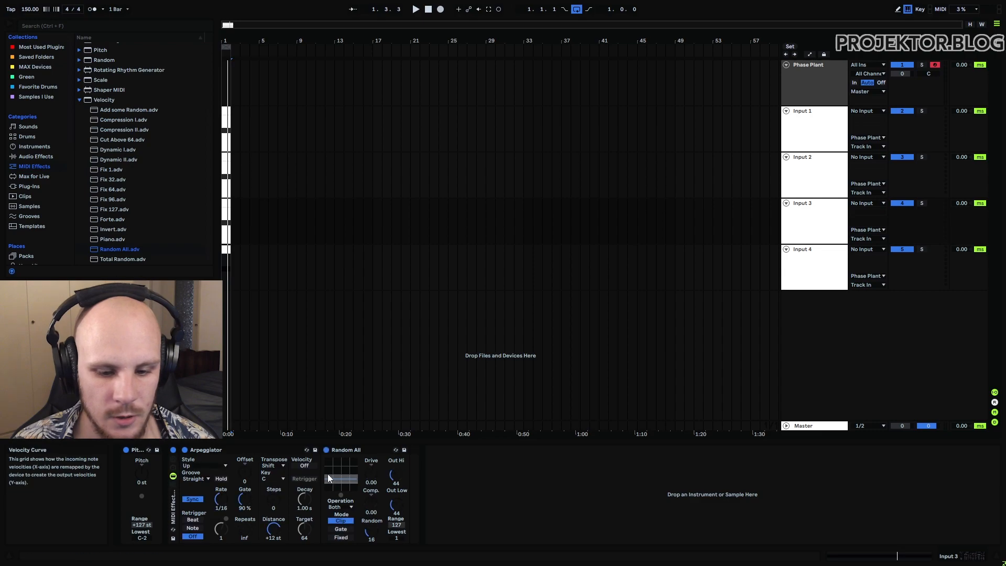
click(810, 273)
click(185, 450)
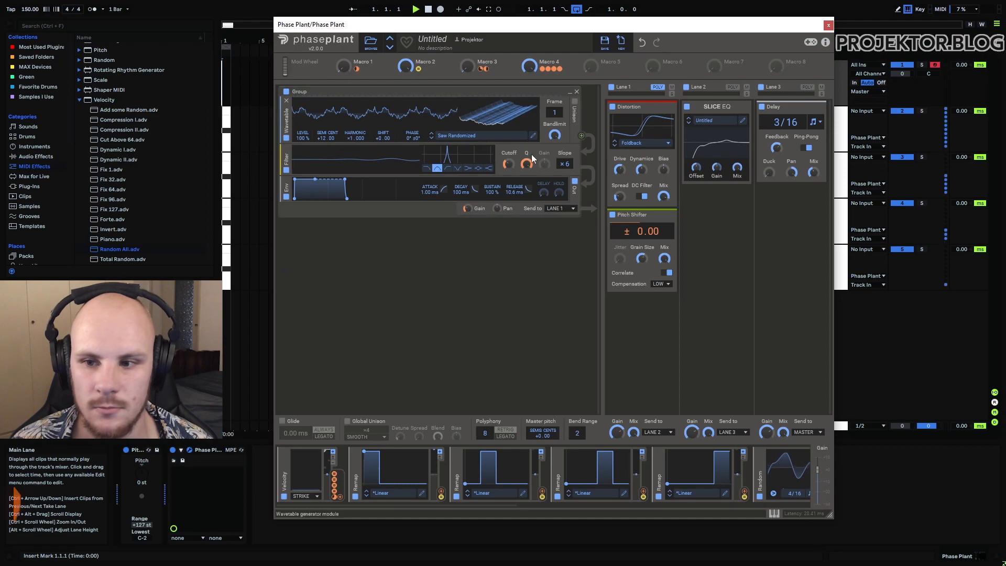
Step: Audition the arpeggiated loop while sweeping Macro 4 between 0% and full, and close the Phase Plant window
key(space)
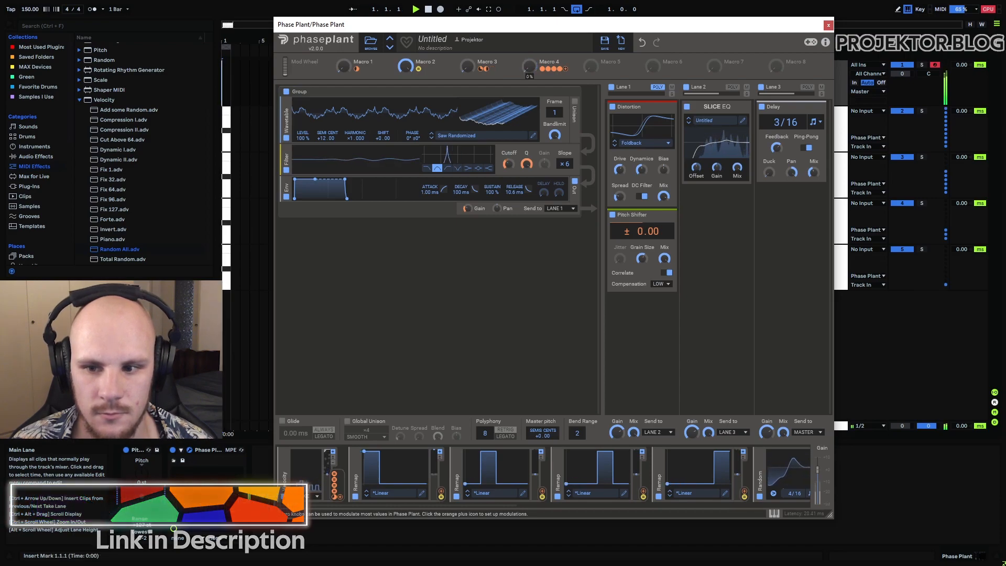
drag(530, 66, 529, 10)
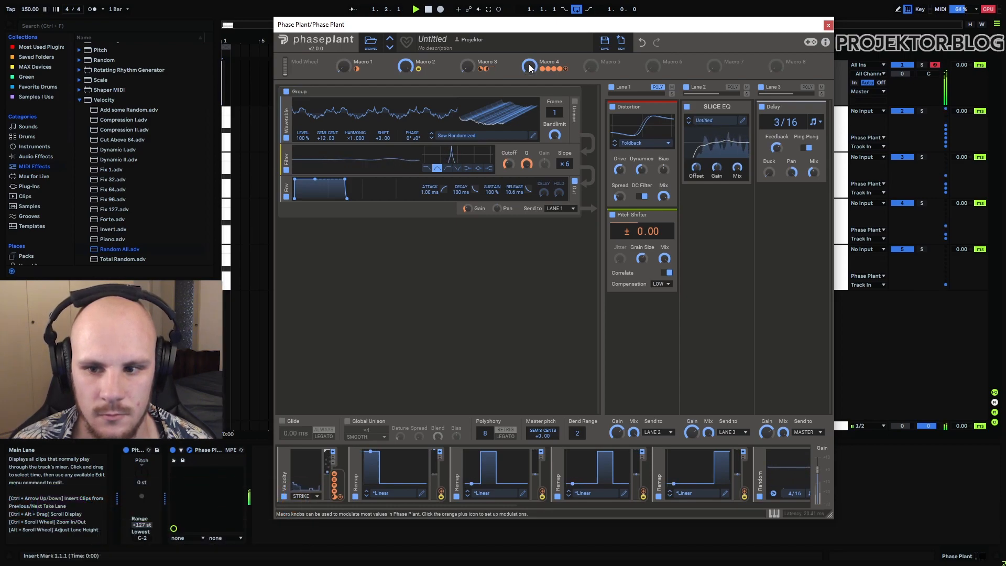
click(828, 24)
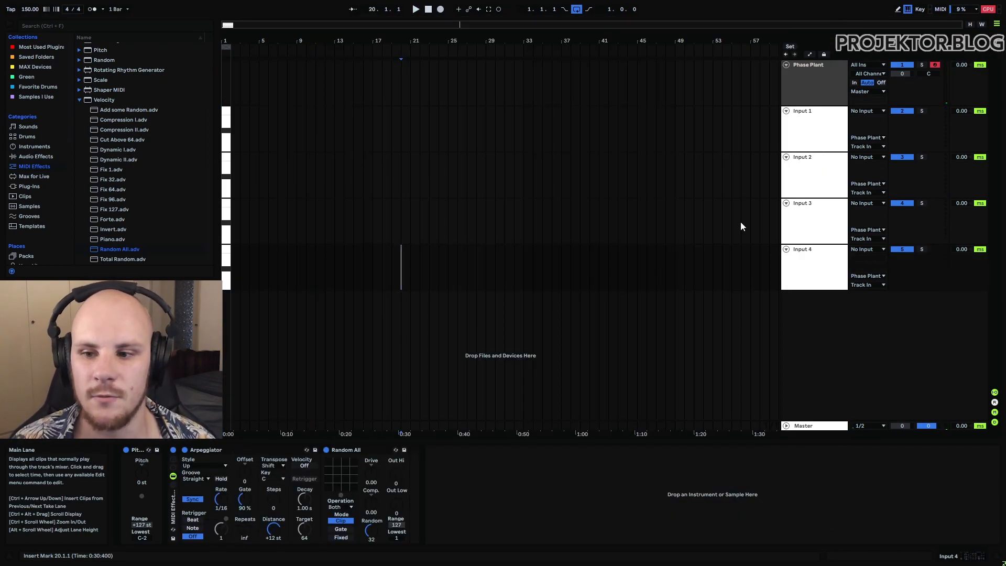
Step: Deactivate the MIDI effect racks on Input 1 and Input 2 and return the playback start to 1.1.1
click(807, 147)
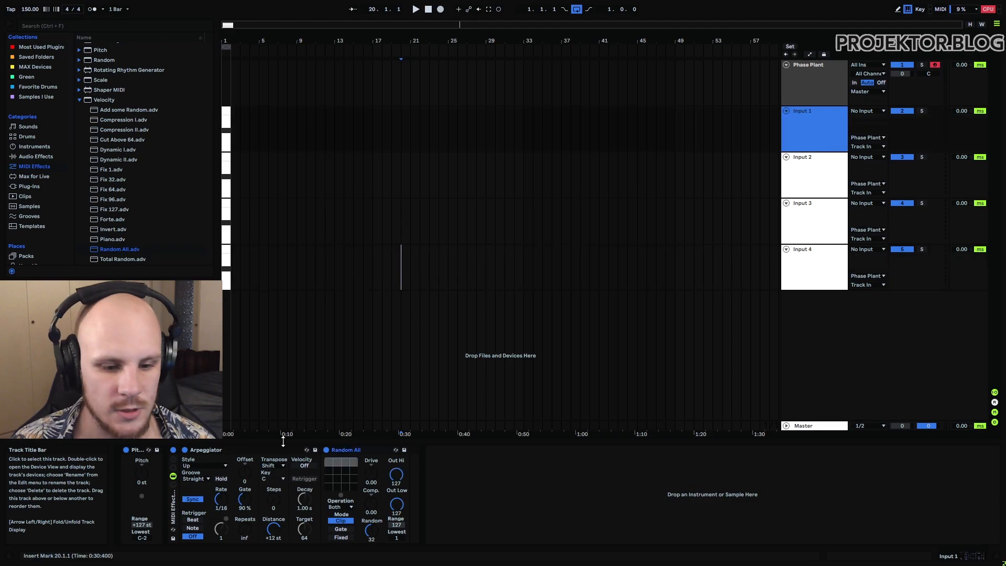
click(174, 449)
click(804, 183)
click(174, 450)
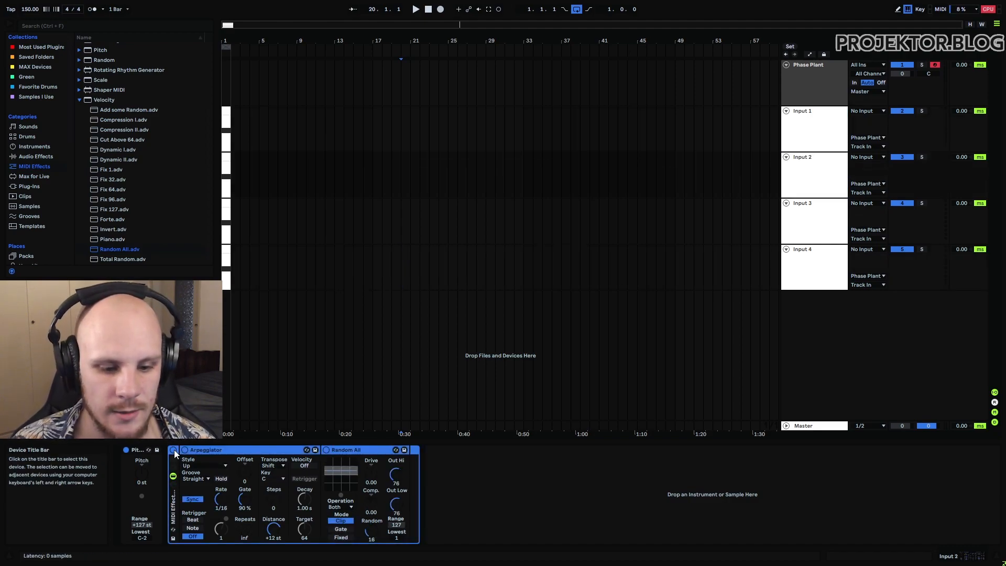
click(221, 72)
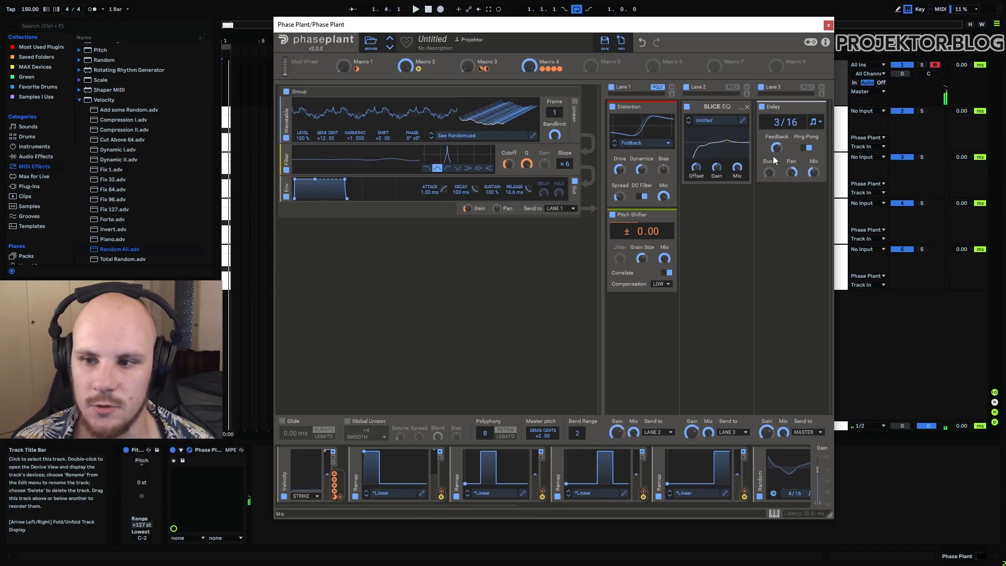
Step: Close the Phase Plant window and reactivate the MIDI effect racks on Input 1 and Input 2
click(828, 26)
click(789, 141)
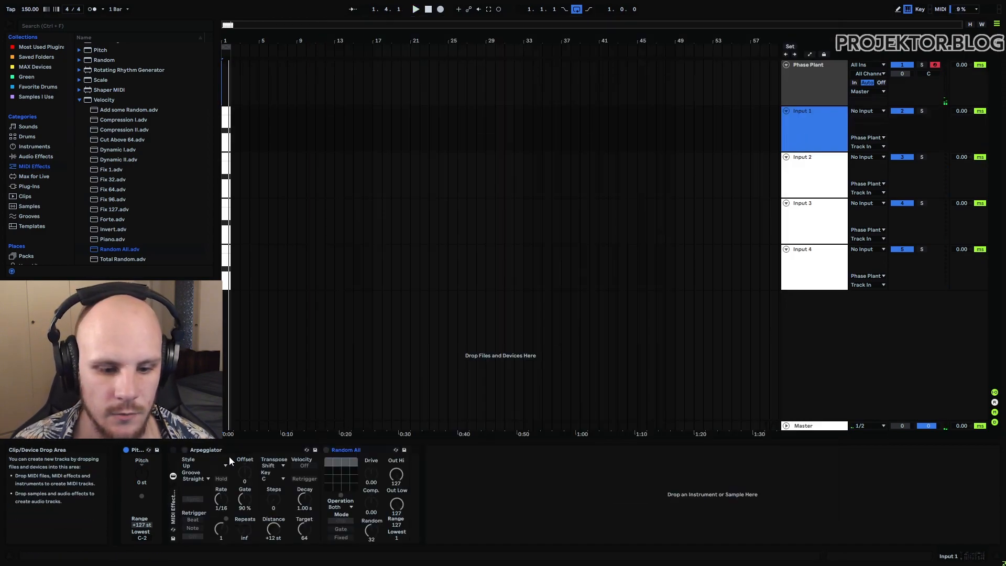
click(174, 451)
click(801, 183)
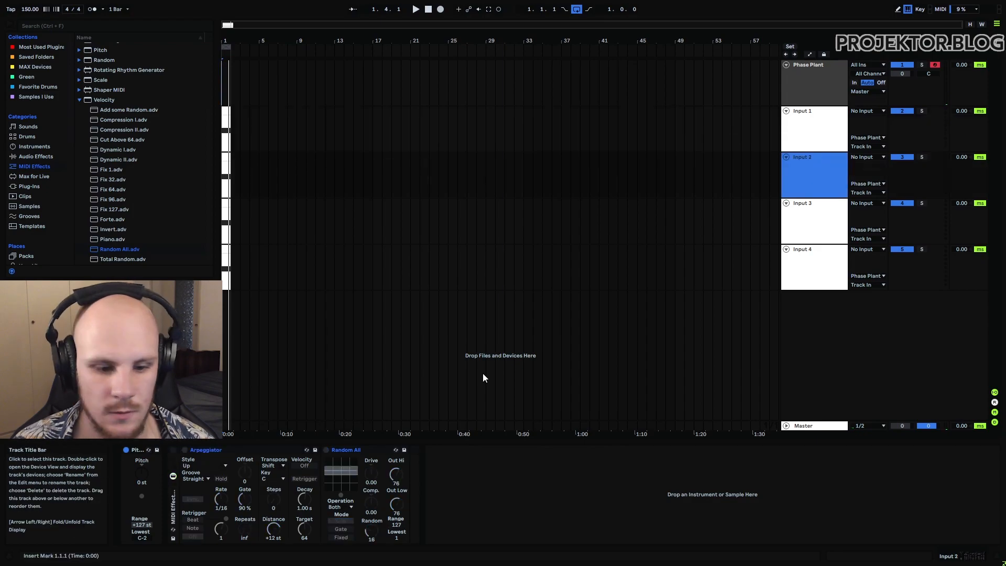
click(173, 451)
Step: Deactivate the Arpeggiator and Random All racks on Input 3 and Input 4
click(838, 233)
click(174, 451)
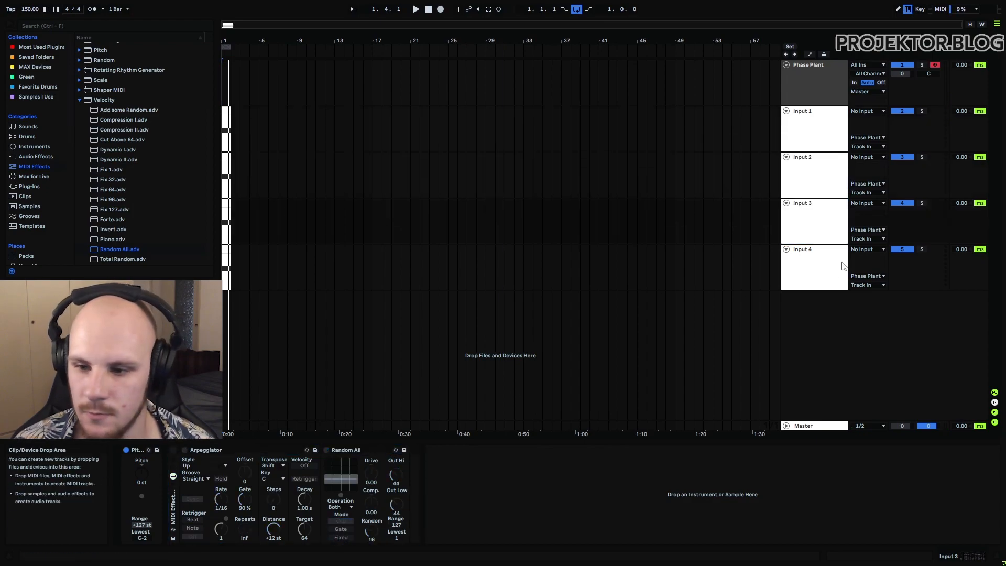
click(817, 270)
click(370, 364)
Step: Reopen Phase Plant on its track and audition the loop with only Input 1 and Input 2 arpeggiated
click(809, 89)
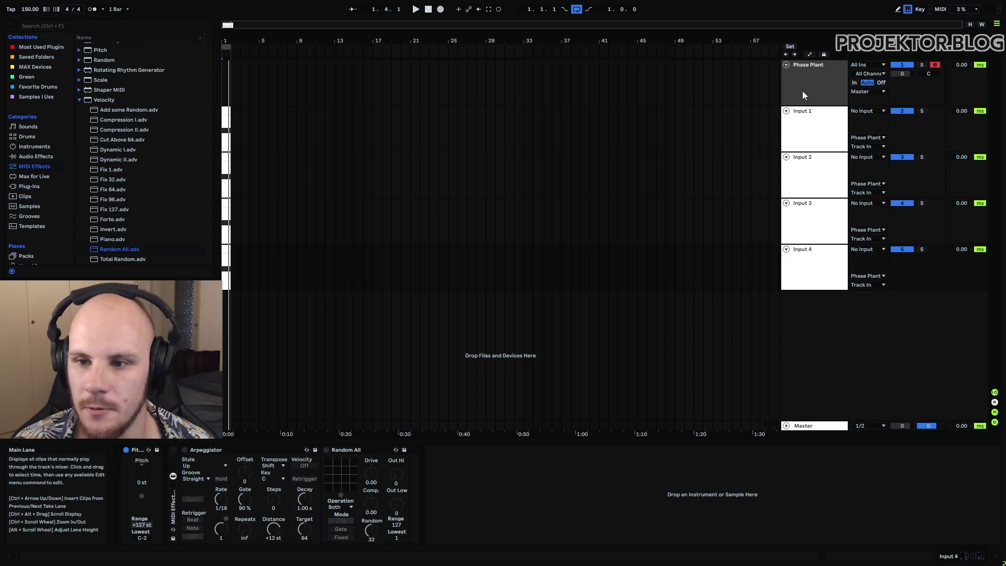
click(189, 450)
key(space)
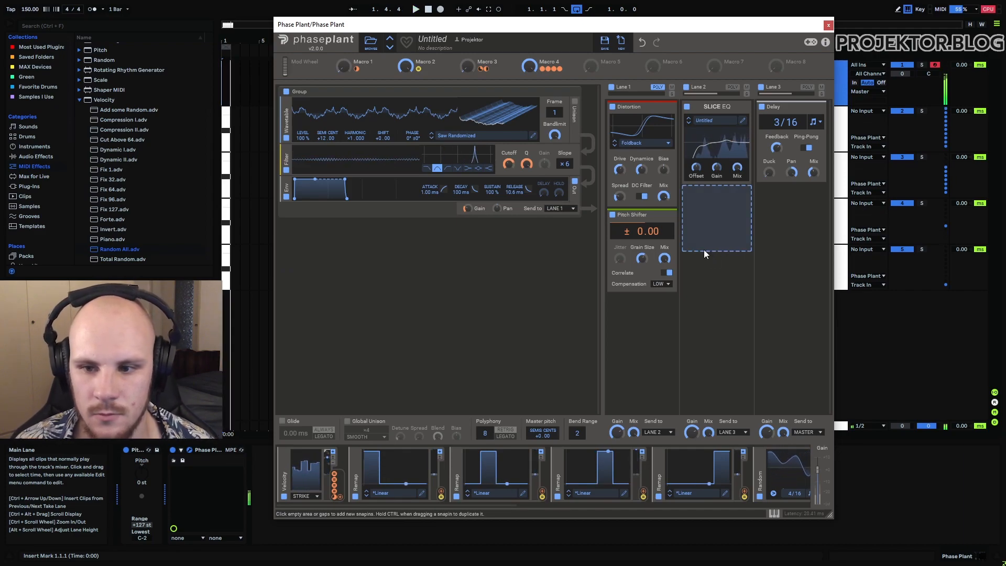
key(space)
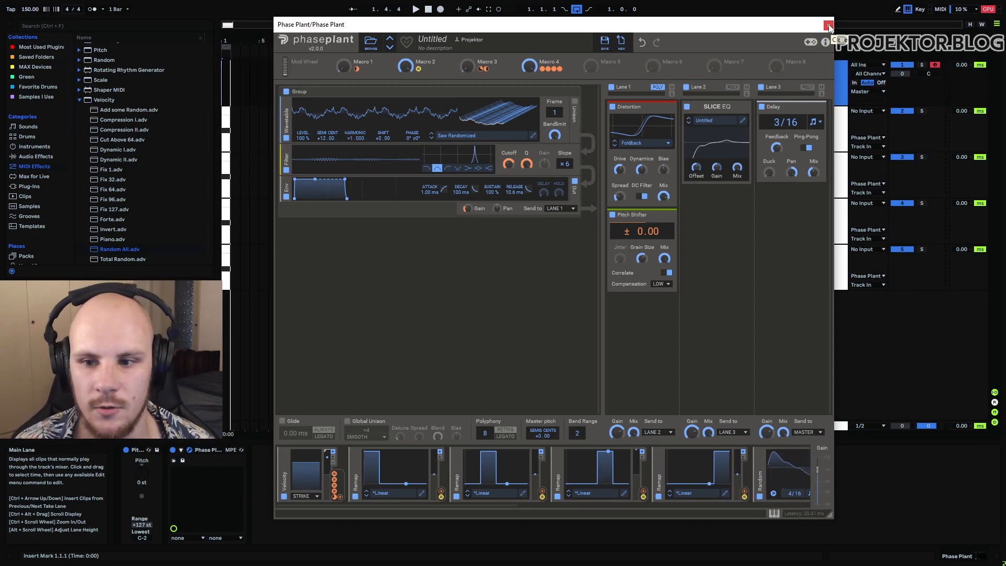
Step: Close the Phase Plant window and reactivate the Arpeggiator and Random All racks on Input 3 and Input 4
click(829, 26)
click(807, 121)
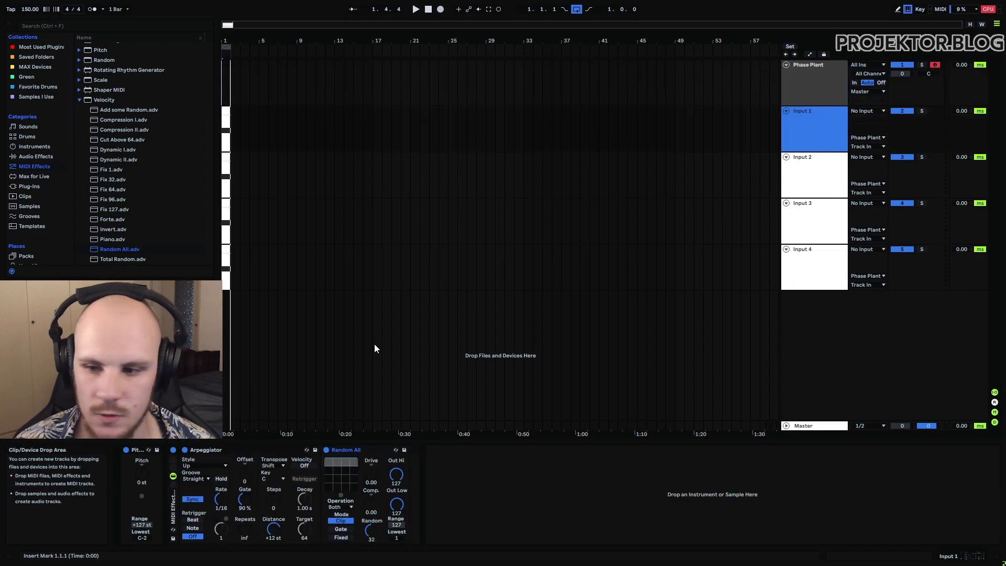
click(814, 229)
click(174, 450)
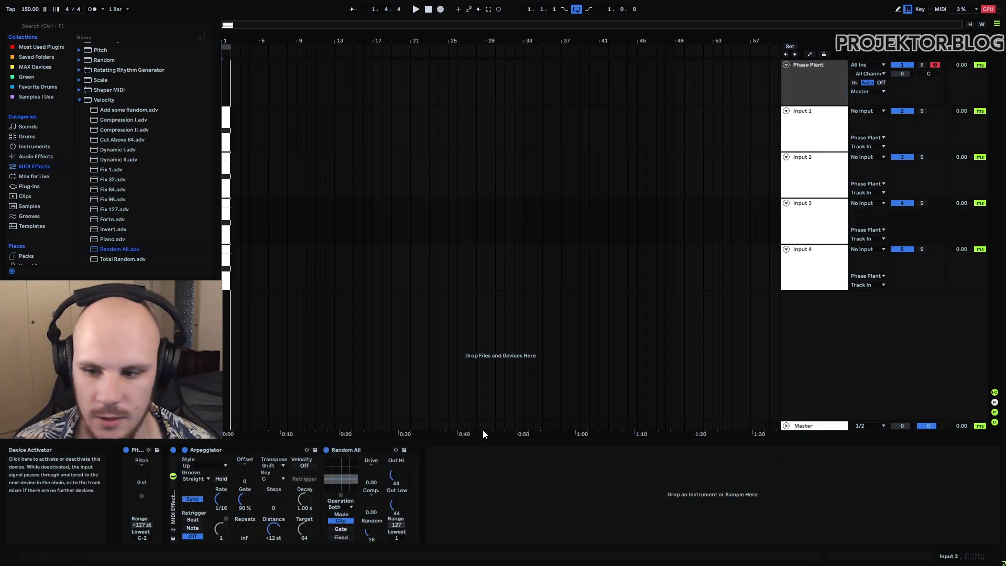
click(835, 269)
click(175, 448)
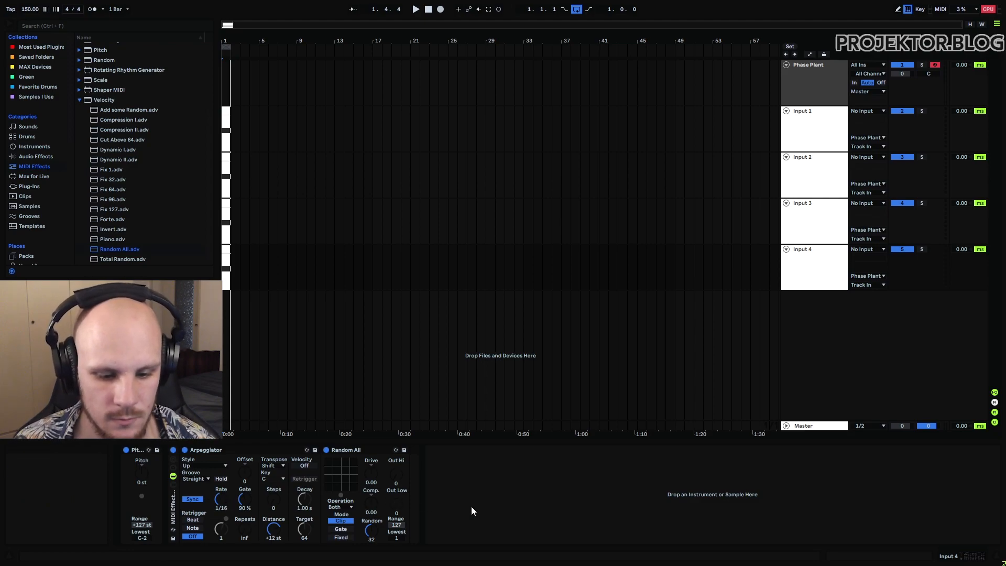
Step: Set the Arpeggiator rate to 1/6 on Input 3 and to 1/4 on Input 1
click(804, 234)
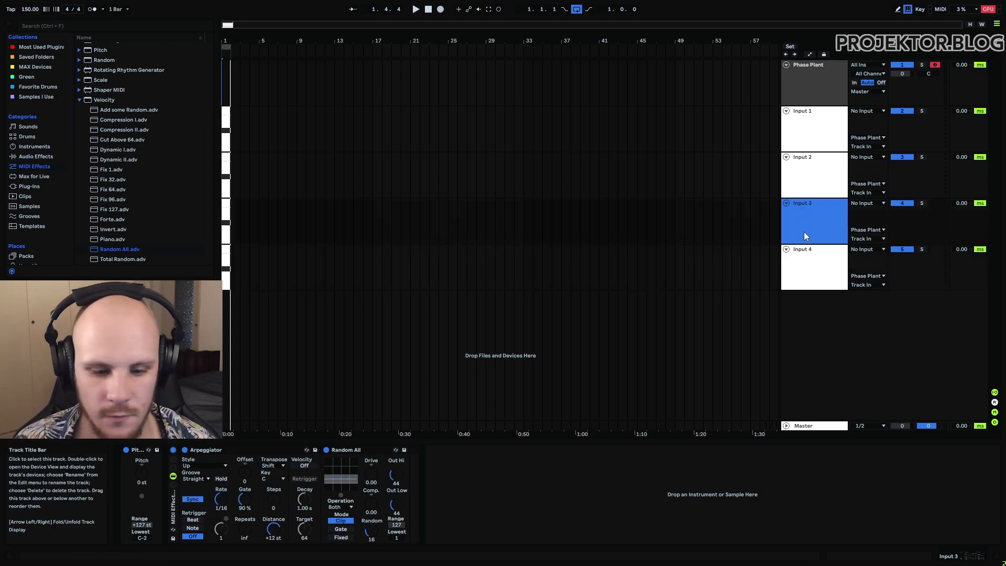
click(221, 500)
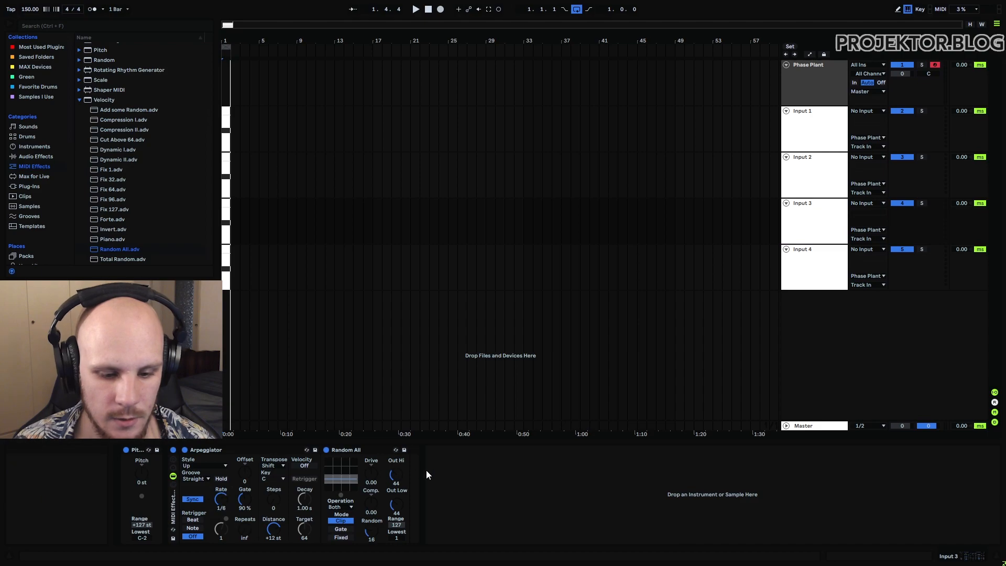
click(828, 137)
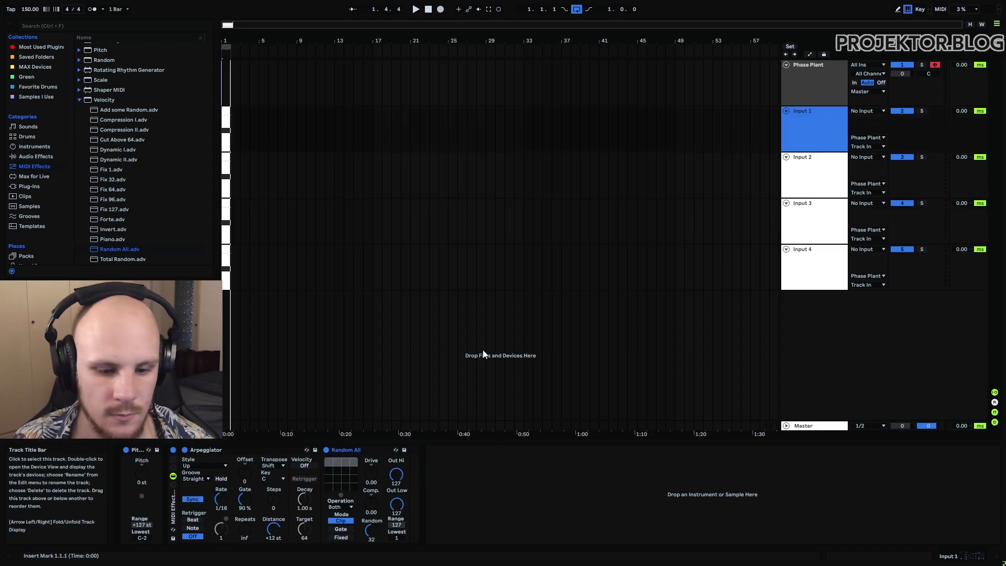
click(222, 498)
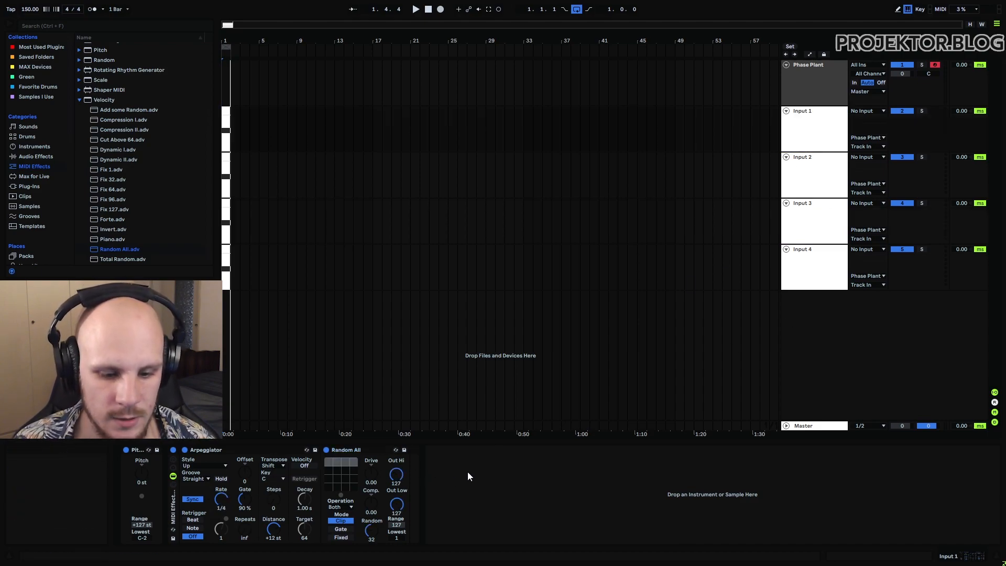
Step: Return the playback start to 1.1.1 and reopen the Phase Plant window on its track
click(362, 87)
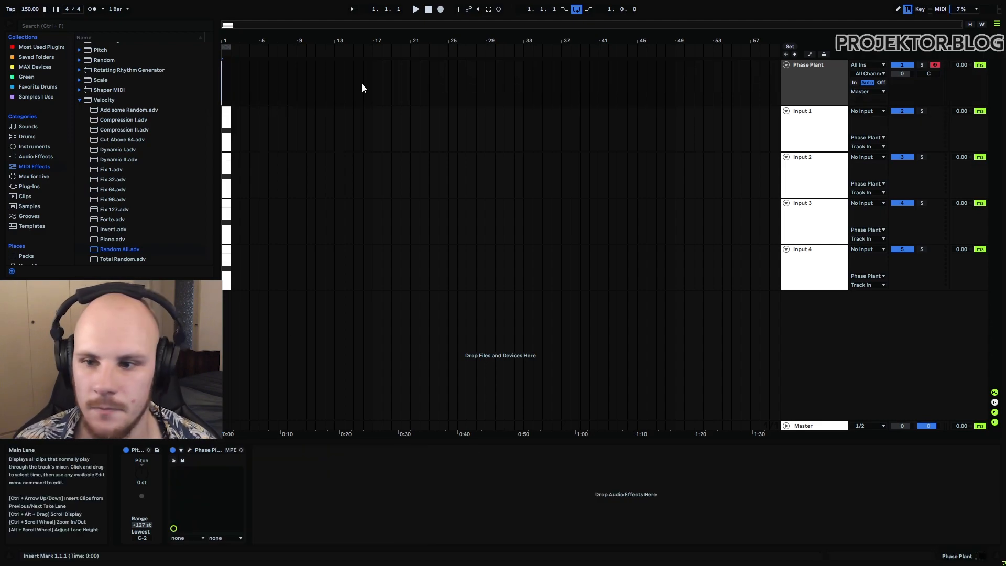
click(797, 89)
click(189, 451)
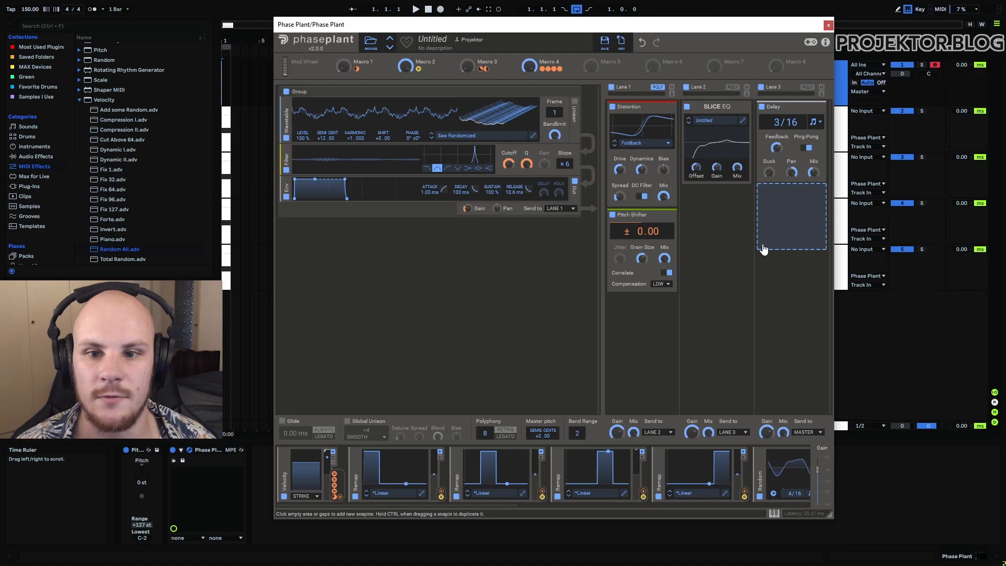
Step: Play the loop while turning Macro 4 down fully and sweeping Macros 2, 3 and 1 to hear their effect
key(space)
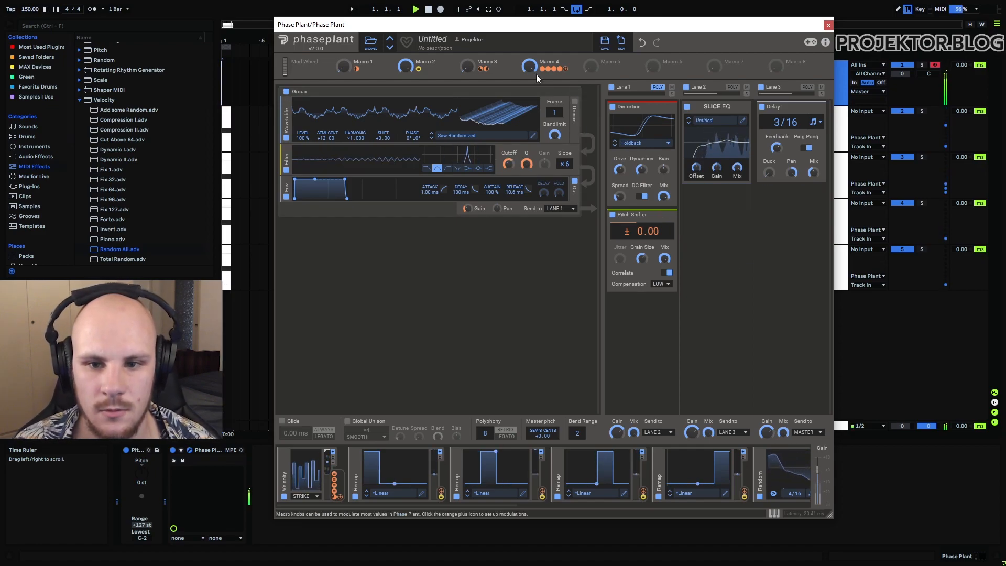
drag(529, 66, 530, 106)
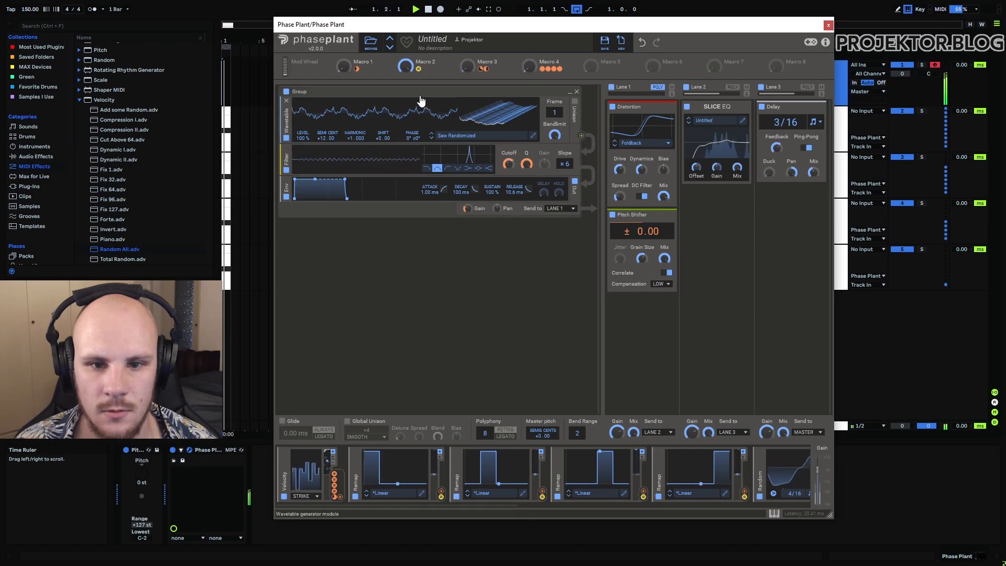
drag(406, 66, 406, 78)
drag(467, 66, 468, 66)
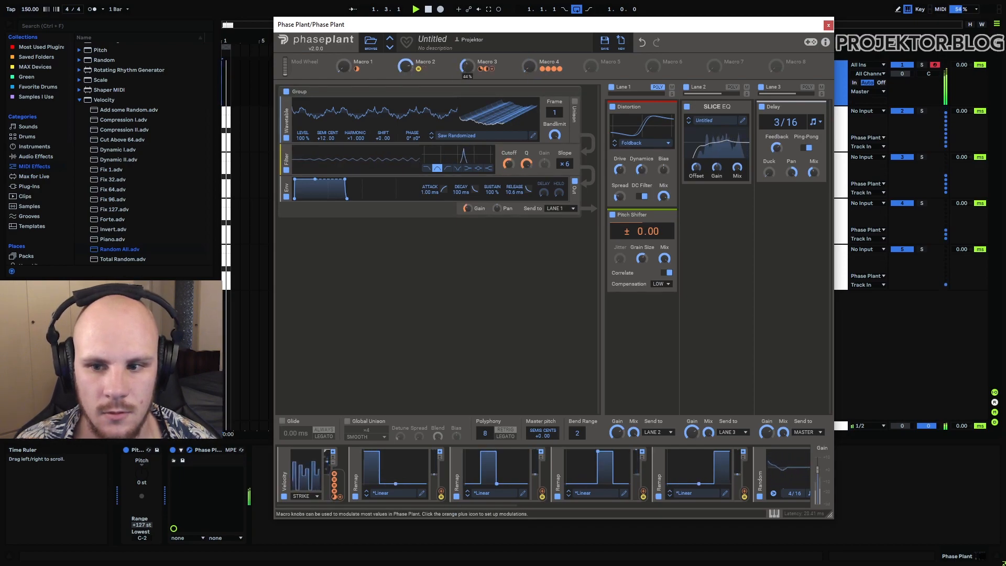
mouse_move(343, 66)
mouse_down()
mouse_move(343, 50)
mouse_move(343, 67)
mouse_up()
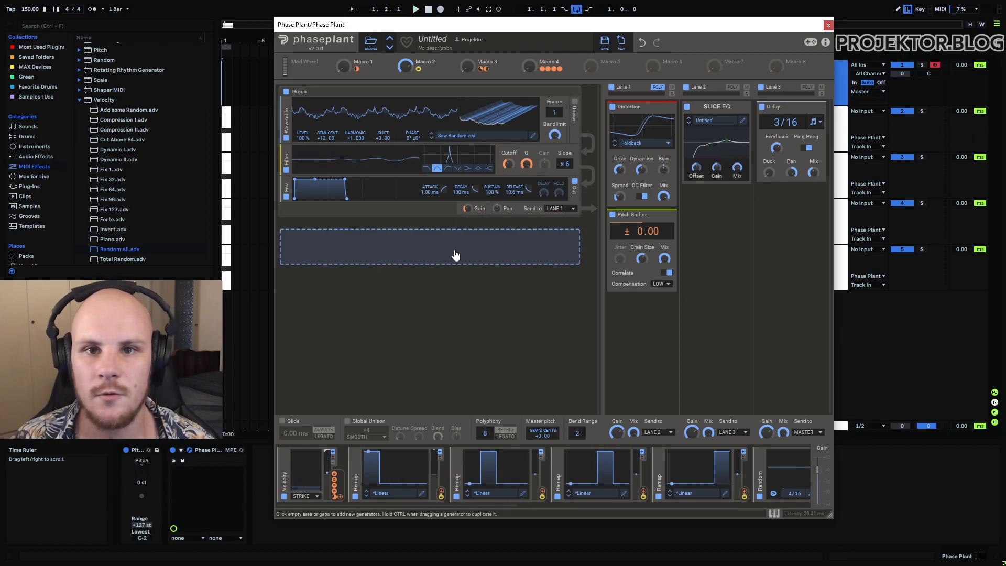
Step: Close the Phase Plant window and duplicate the Input 4 clip three times so it fills bars 1 to 4
click(829, 24)
click(811, 88)
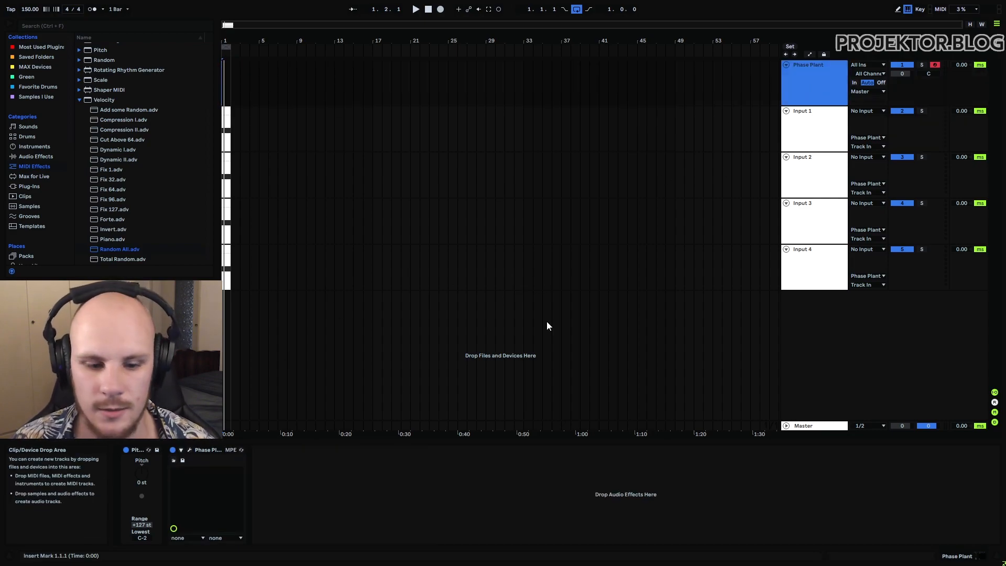
scroll(226, 209, up, 5)
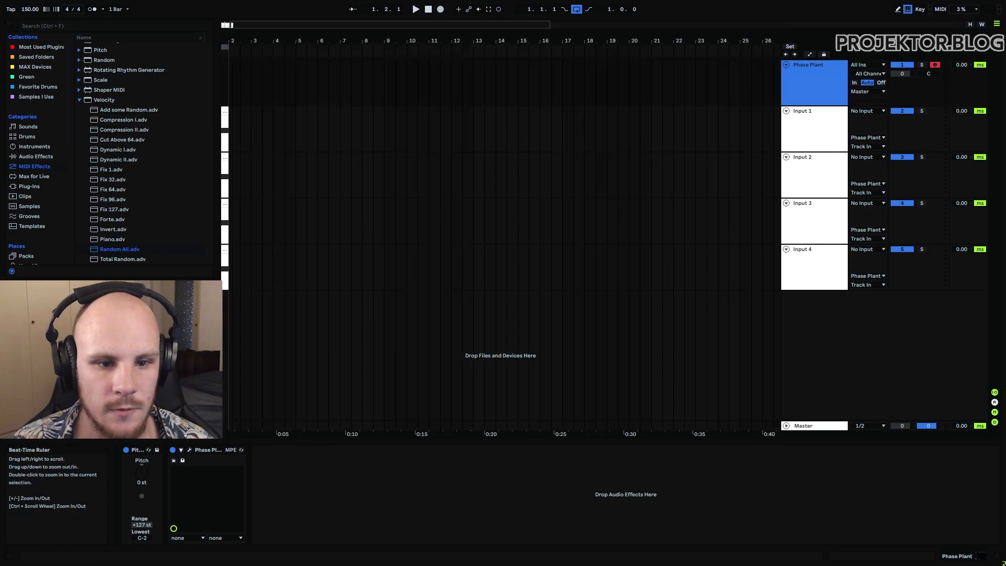
click(243, 109)
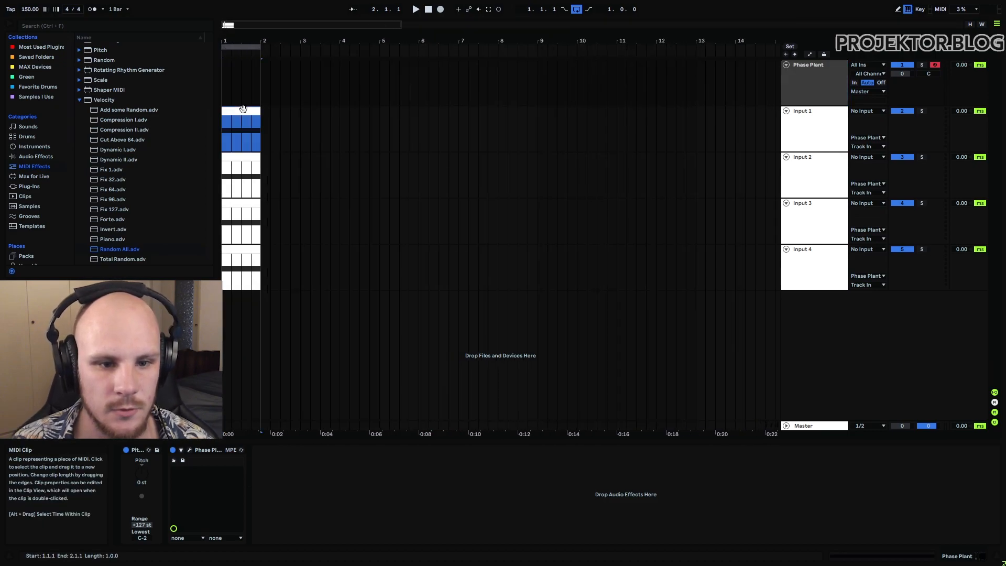
click(236, 247)
key(ctrl+d)
Step: Move the Input 3 clip to bar 5 and duplicate it three times to fill bars 5 to 8
key(ctrl+d)
key(ctrl+d)
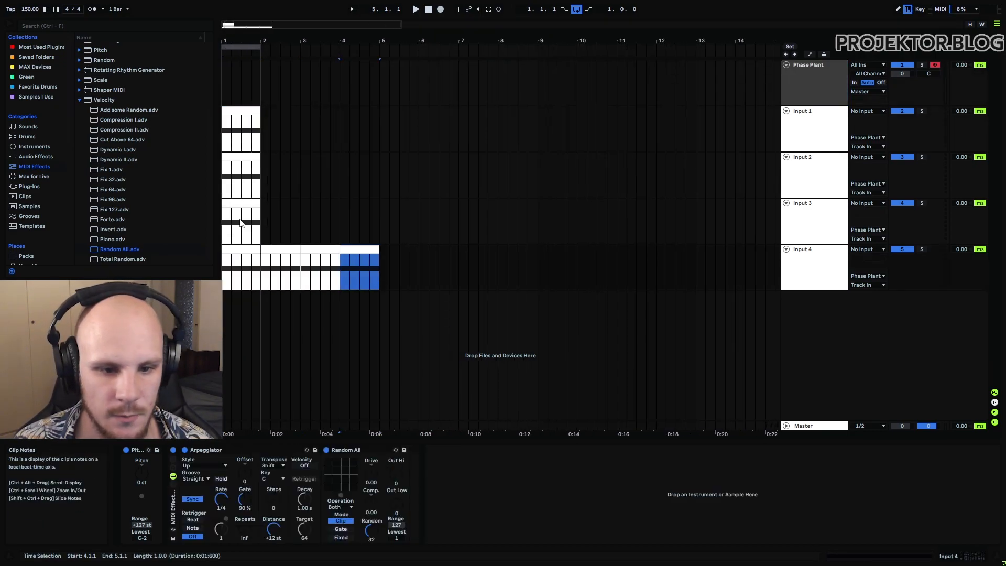
mouse_move(357, 255)
mouse_down()
mouse_move(338, 208)
mouse_move(397, 208)
mouse_up()
key(ctrl+d)
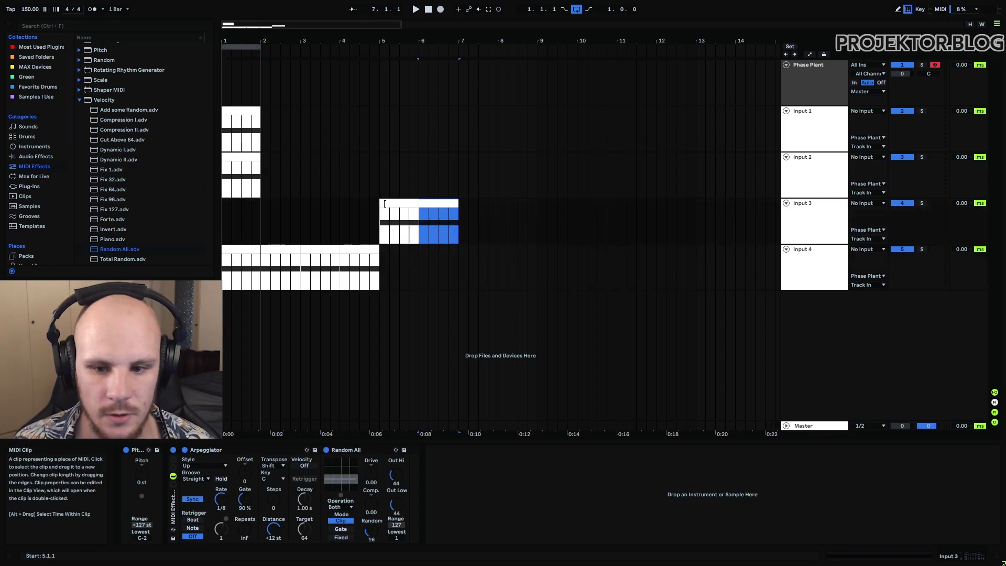
key(ctrl+d)
key(ctrl+d)
Step: Move the Input 2 clip to bar 9 and duplicate it three times to fill bars 9 to 12
drag(244, 158, 561, 174)
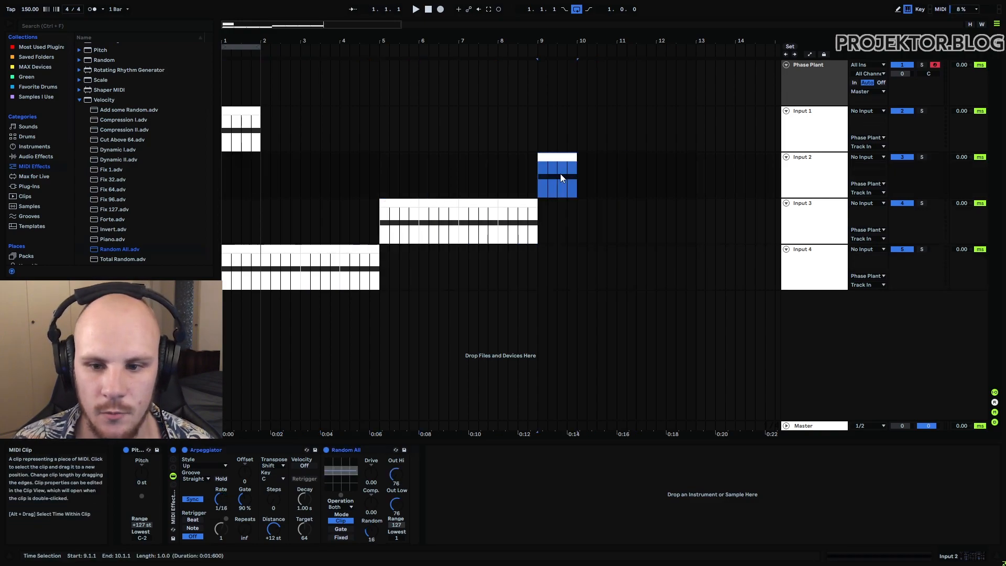
key(ctrl+d)
key(ctrl+d)
key(ctrl+d)
Step: Move the Input 1 clip to bar 13 and duplicate it three times to fill bars 13 to 16
mouse_move(247, 124)
mouse_down()
mouse_move(445, 108)
mouse_move(722, 124)
mouse_up()
key(ctrl+d)
key(ctrl+d)
key(ctrl+d)
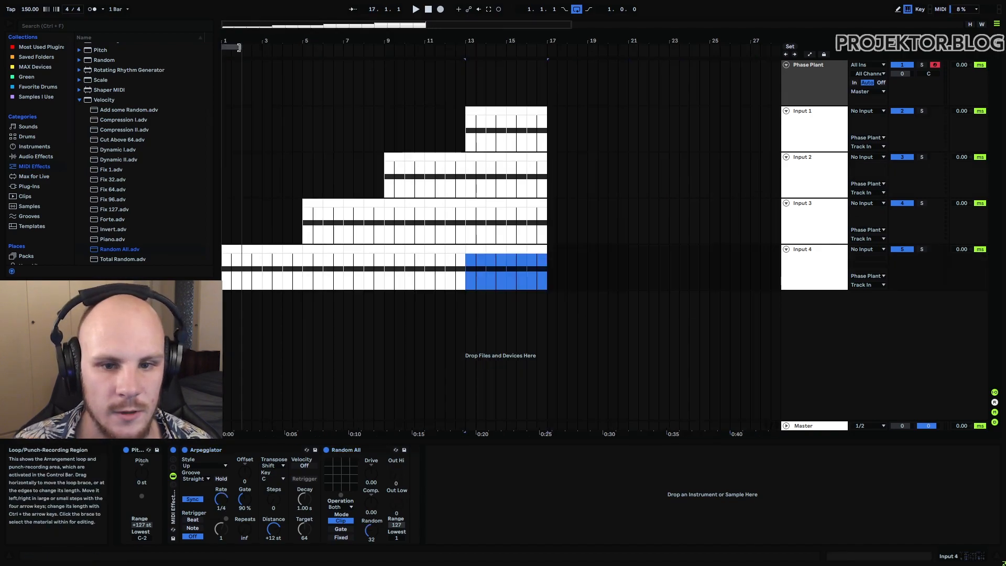
Step: Extend the loop and the Input 2, 3 and 4 clips to bar 17, and play the arrangement with the Phase Plant window open
drag(246, 47, 546, 81)
key(space)
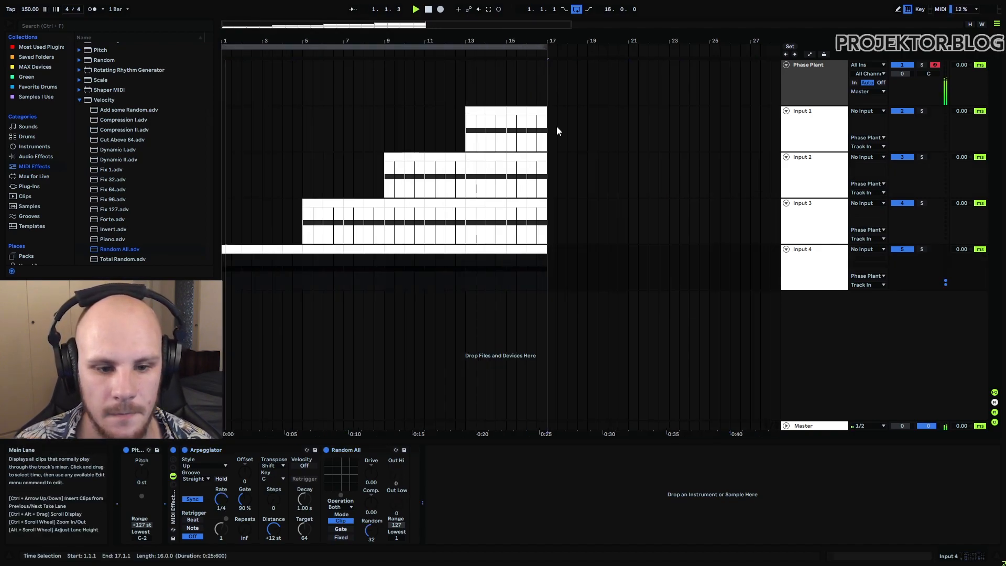
click(832, 90)
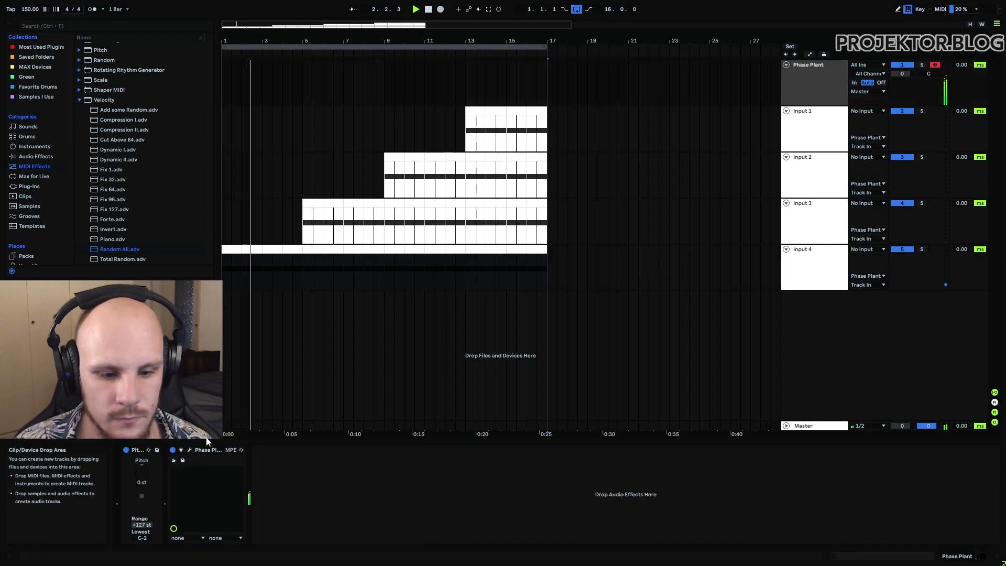
click(190, 450)
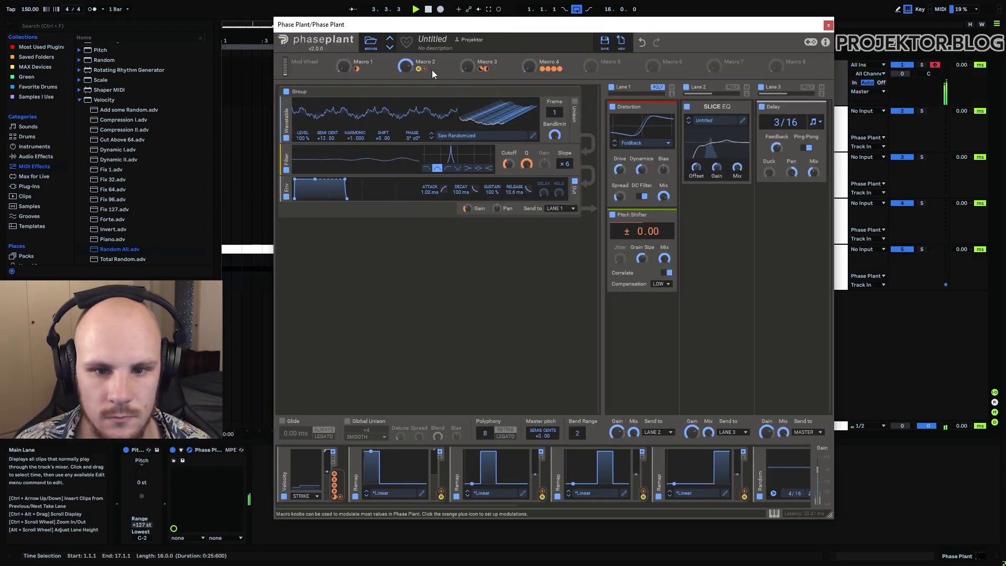